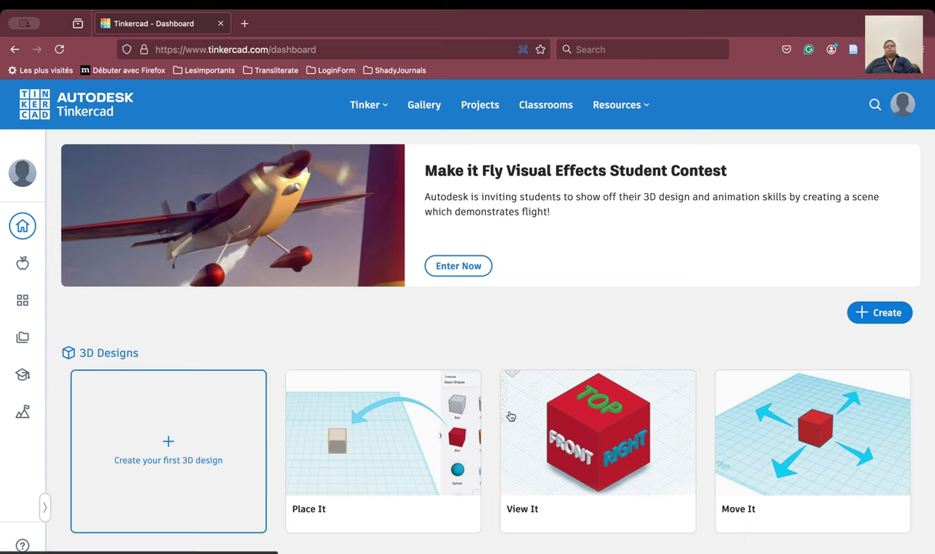
# Step: Create a new circuit design and place a small breadboard on the canvas
pyautogui.click(883, 315)
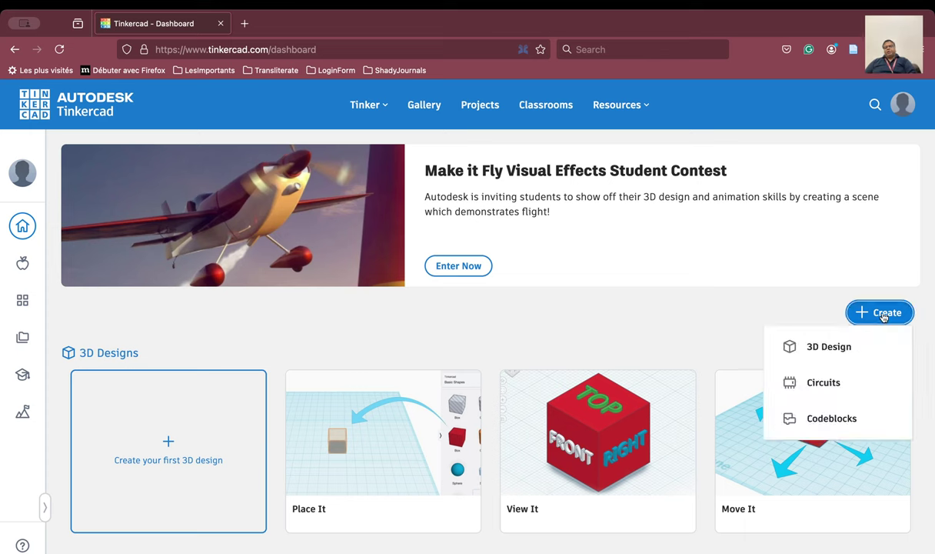
pyautogui.click(829, 393)
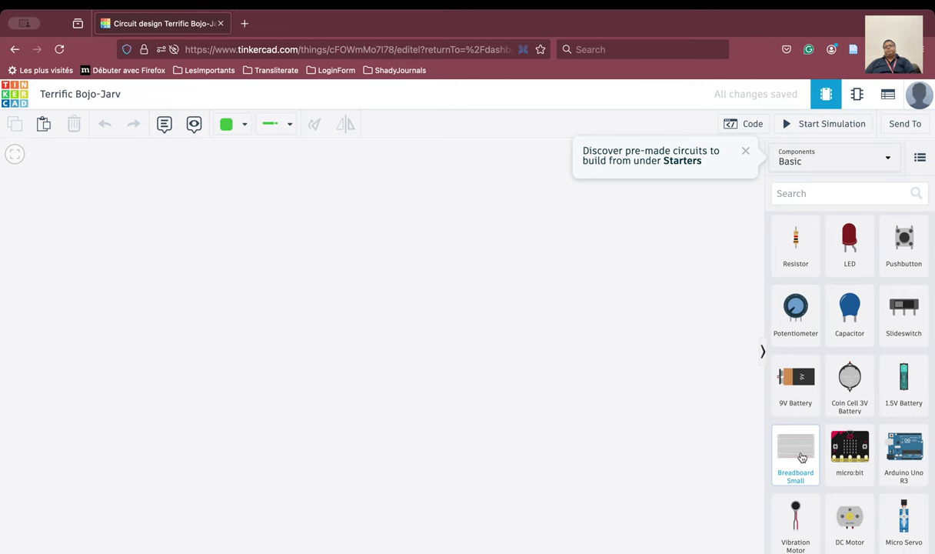
pyautogui.moveTo(800, 453); pyautogui.dragTo(340, 328)
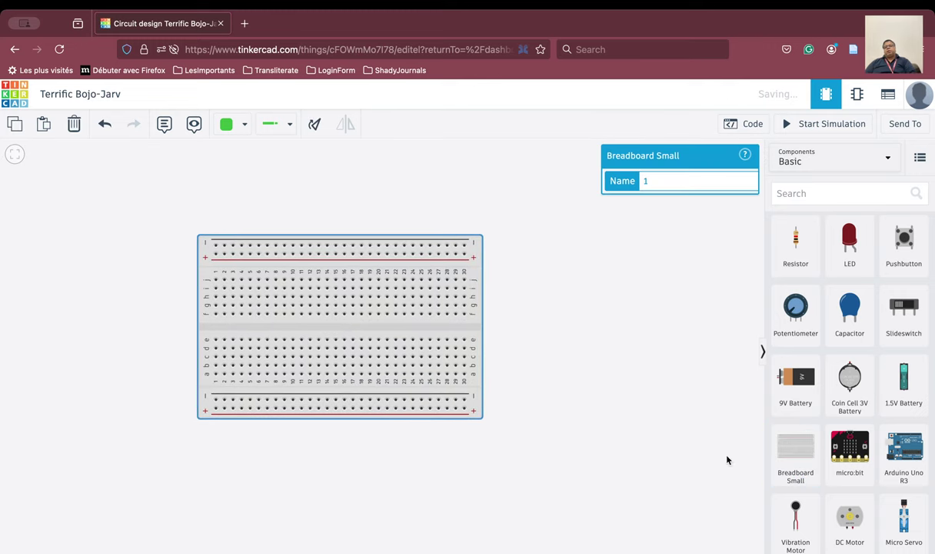
# Step: Add an Arduino Uno R3 and arrange it directly below the breadboard so the two do not overlap
pyautogui.moveTo(902, 455); pyautogui.dragTo(346, 481)
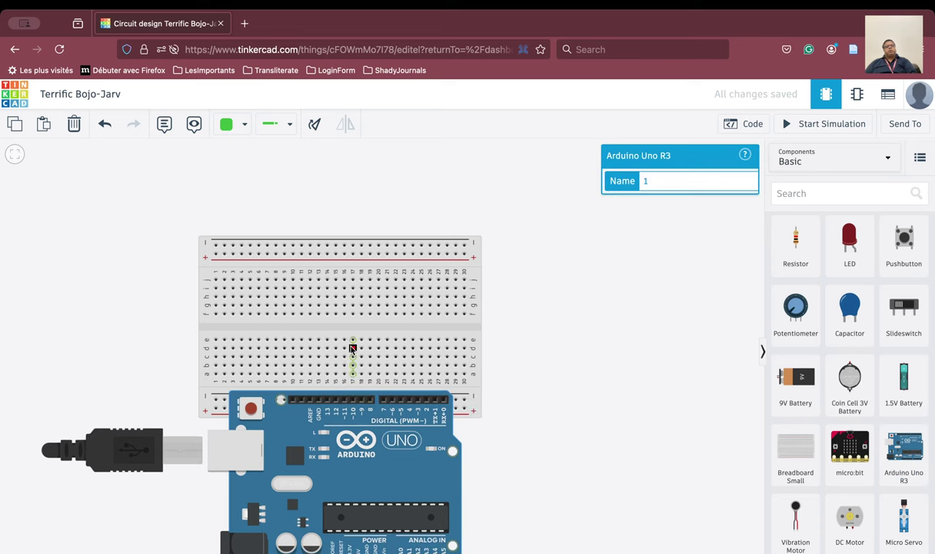
pyautogui.moveTo(344, 331); pyautogui.dragTo(340, 270)
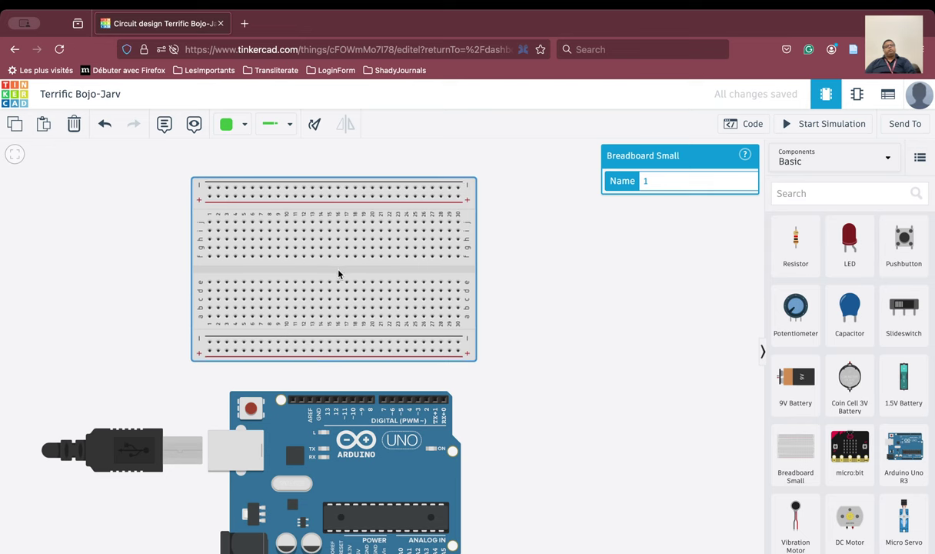
pyautogui.moveTo(365, 483); pyautogui.dragTo(352, 456)
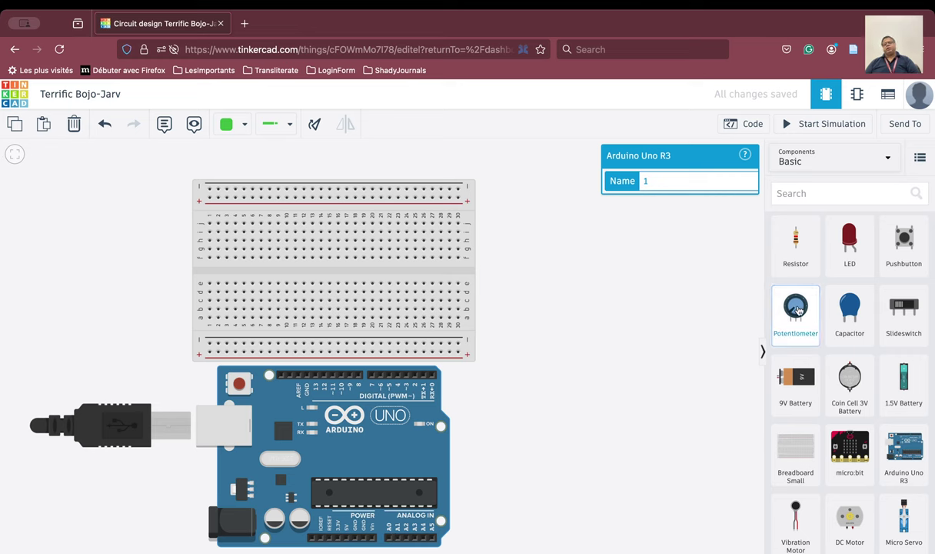
# Step: Place a potentiometer on the lower half of the breadboard with its pins in columns 19 to 21
pyautogui.moveTo(796, 308); pyautogui.dragTo(404, 349)
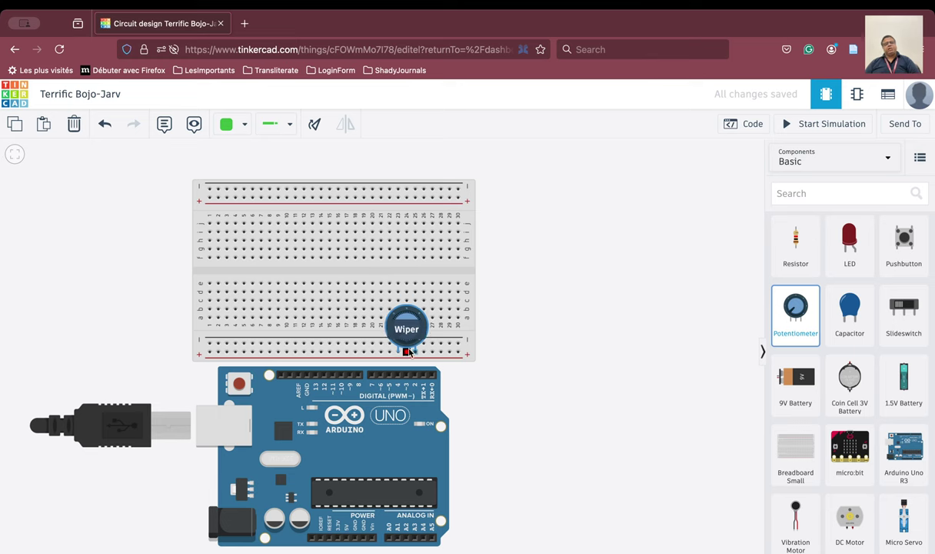
pyautogui.moveTo(408, 351); pyautogui.dragTo(372, 302)
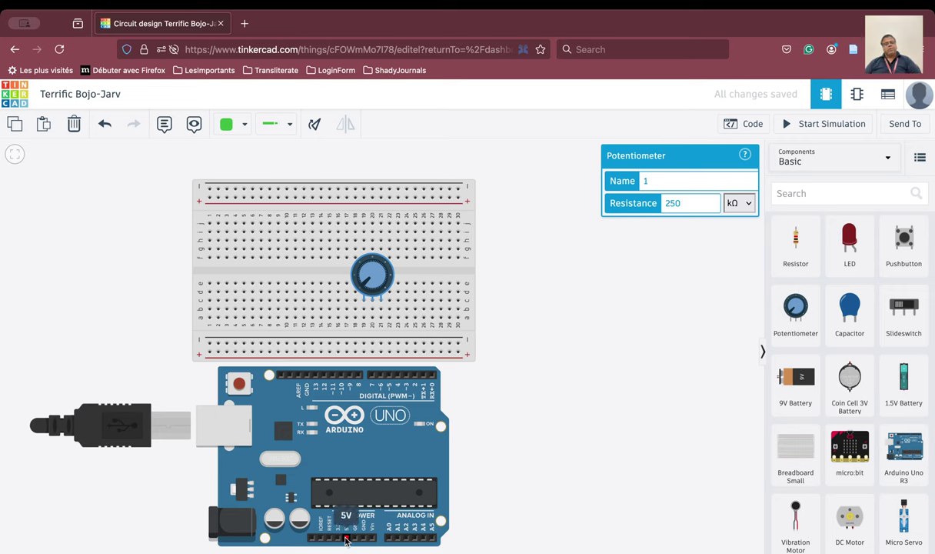
# Step: Wire the Arduino's 5V pin around the USB side to the first hole of the breadboard's lower positive rail
pyautogui.click(346, 539)
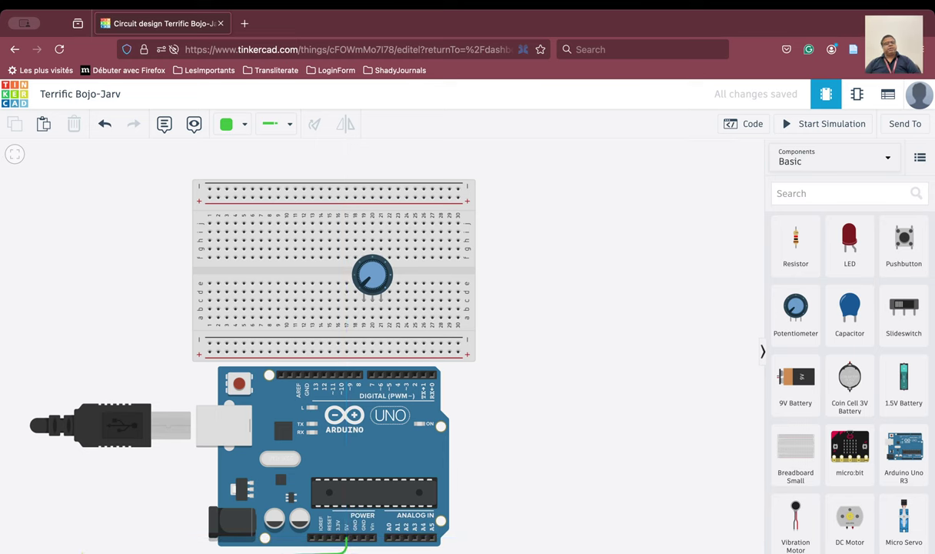
pyautogui.click(59, 549)
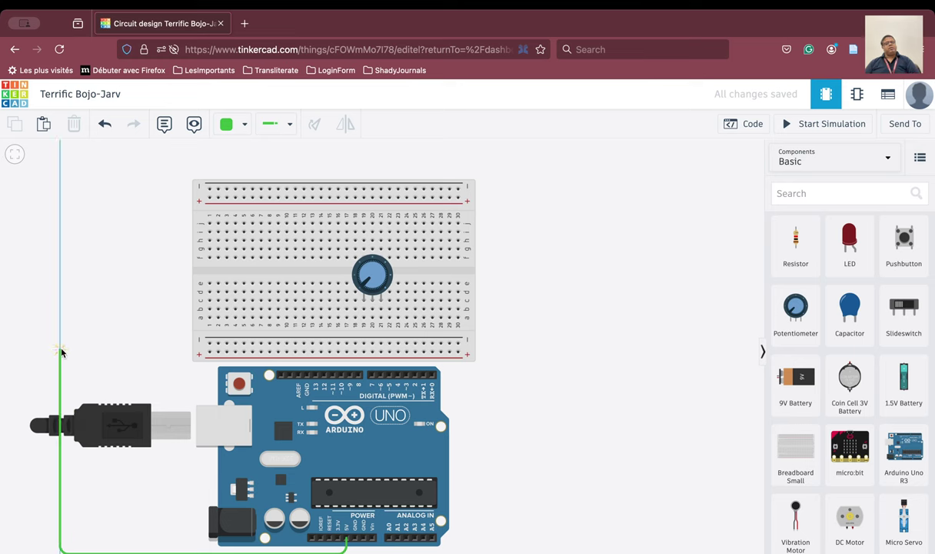
pyautogui.click(61, 351)
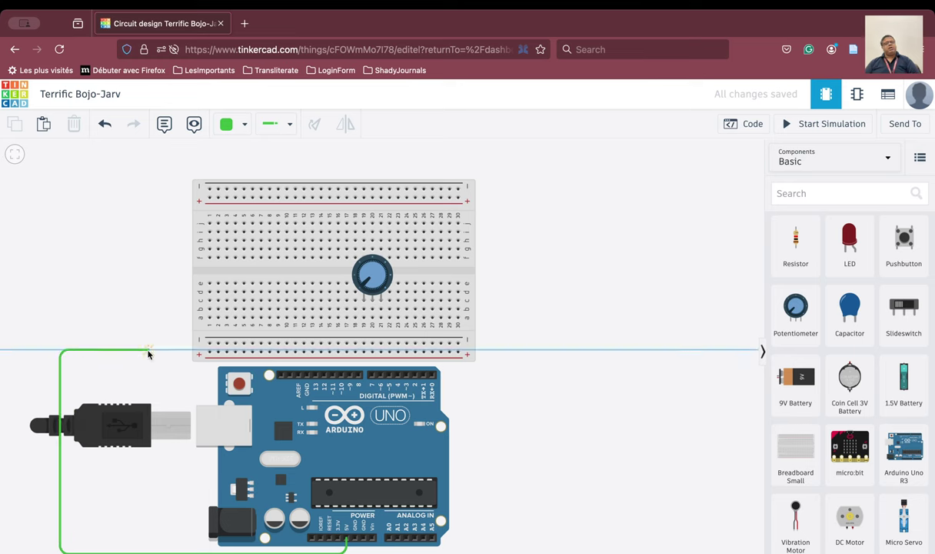
pyautogui.click(207, 352)
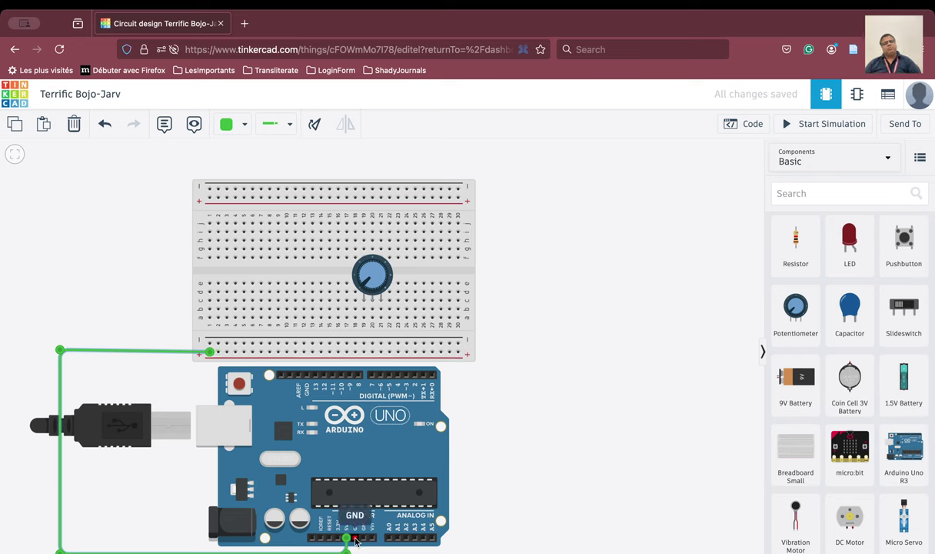
# Step: Wire the GND pin beside digital pin 13 to the breadboard's lower negative rail and nudge the Arduino slightly
pyautogui.click(305, 375)
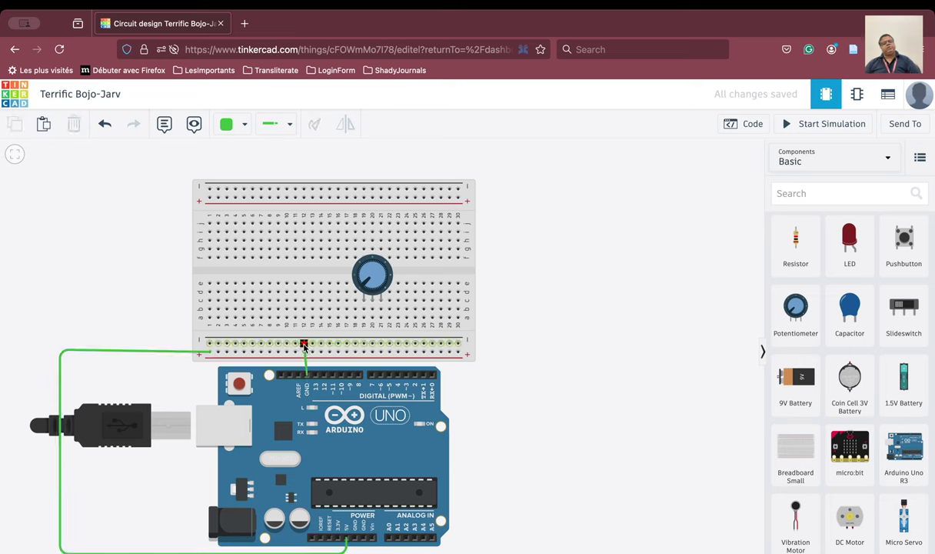
pyautogui.click(303, 343)
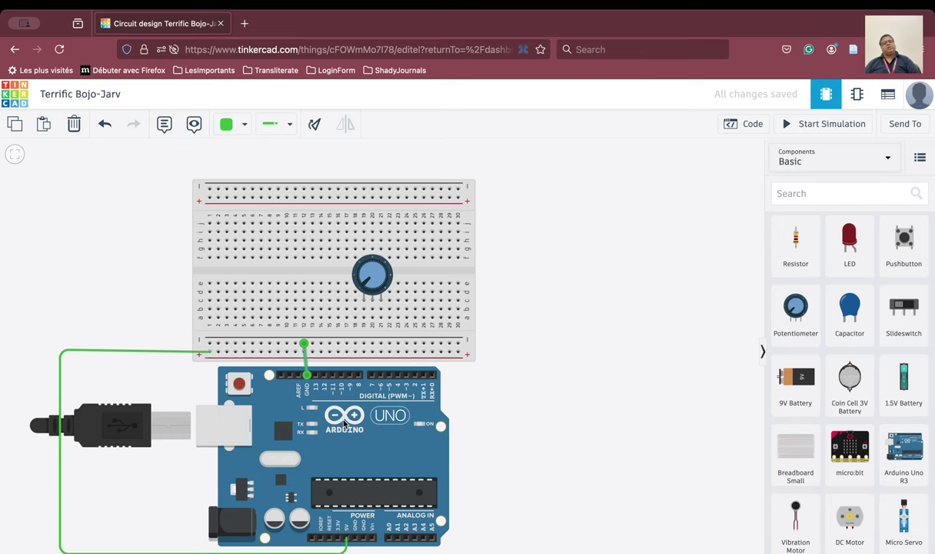
pyautogui.moveTo(344, 422); pyautogui.dragTo(340, 423)
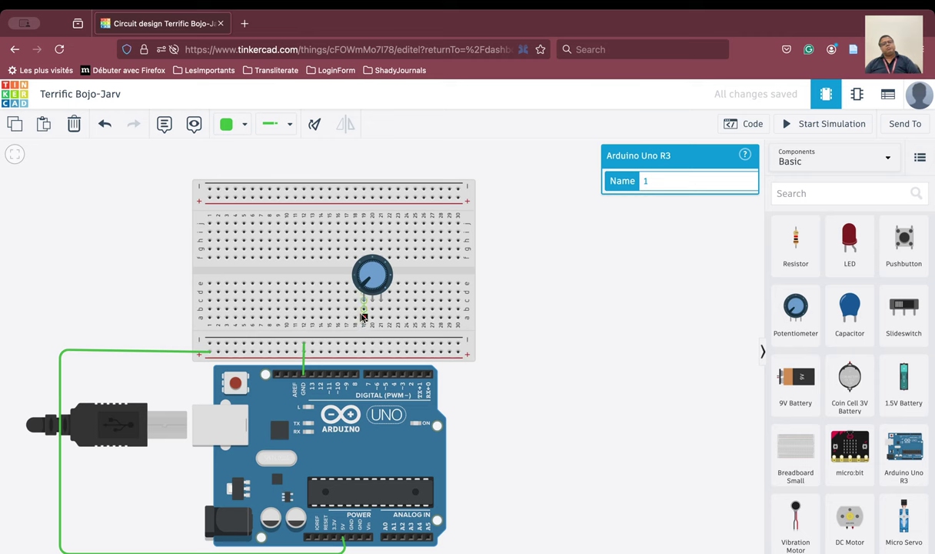
# Step: Wire the potentiometer's outer terminals from row a, column 19 to the lower negative rail and column 21 to the lower positive rail
pyautogui.click(363, 317)
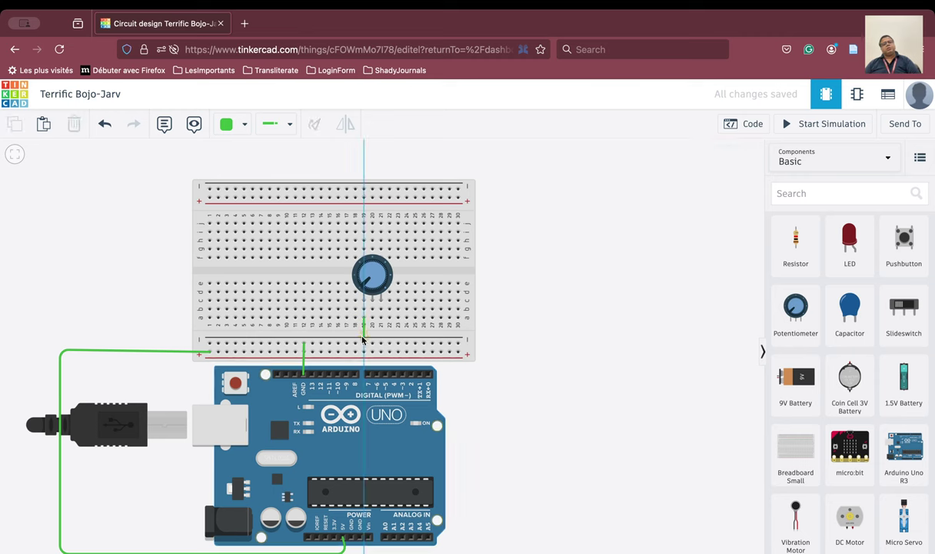
pyautogui.click(363, 343)
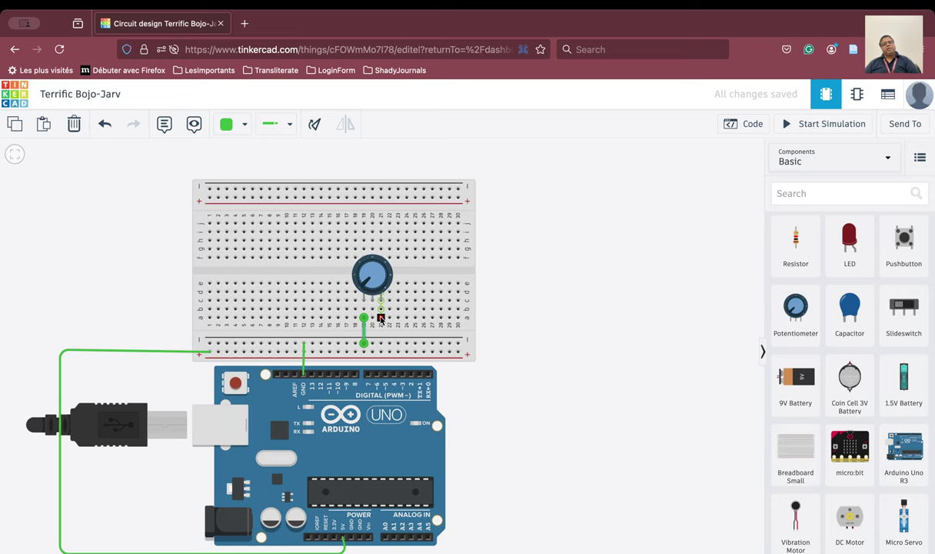
pyautogui.click(381, 318)
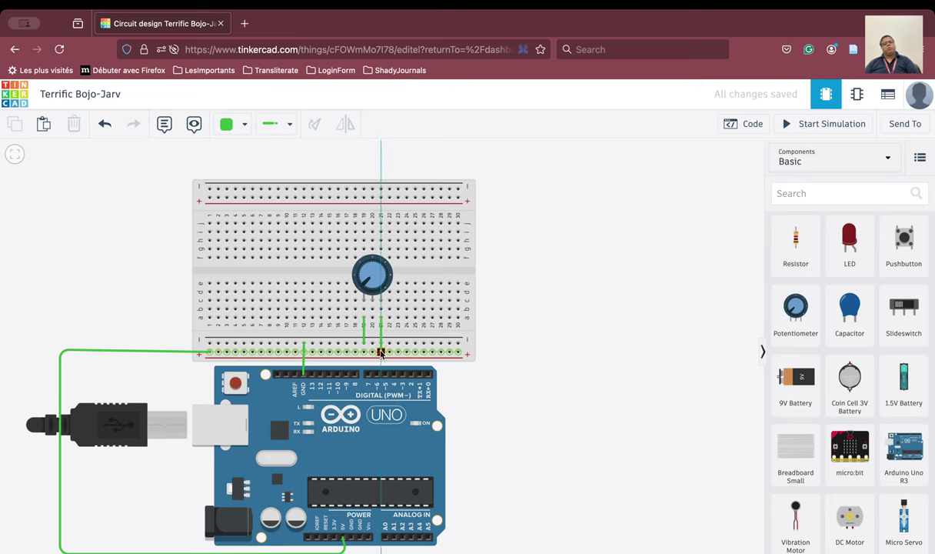
pyautogui.click(381, 353)
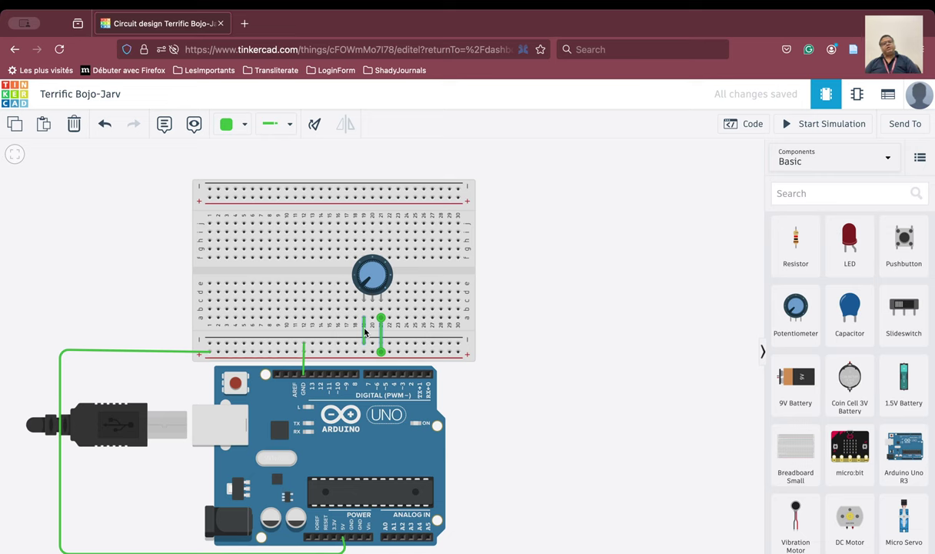
# Step: Color both ground wires black: the one from column 19 and the one from the Arduino's GND pin
pyautogui.click(365, 330)
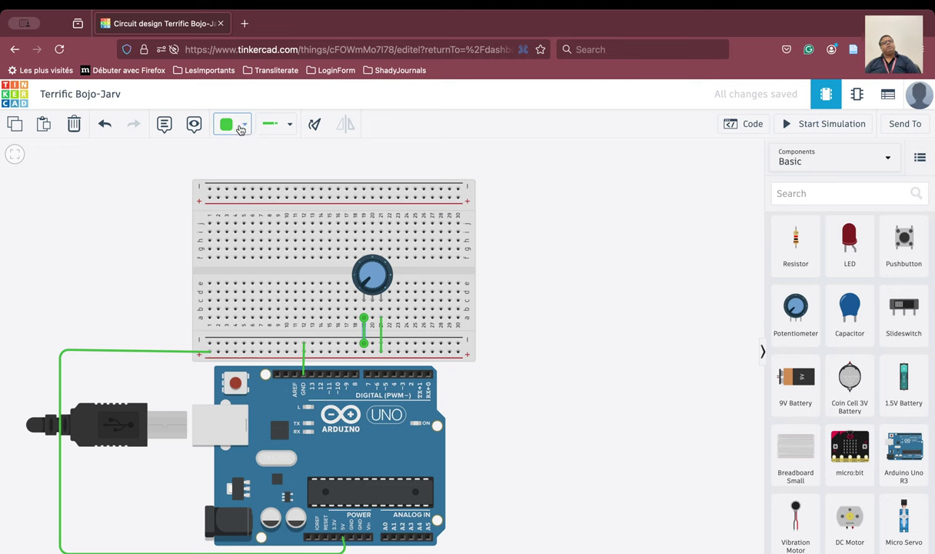
pyautogui.click(235, 125)
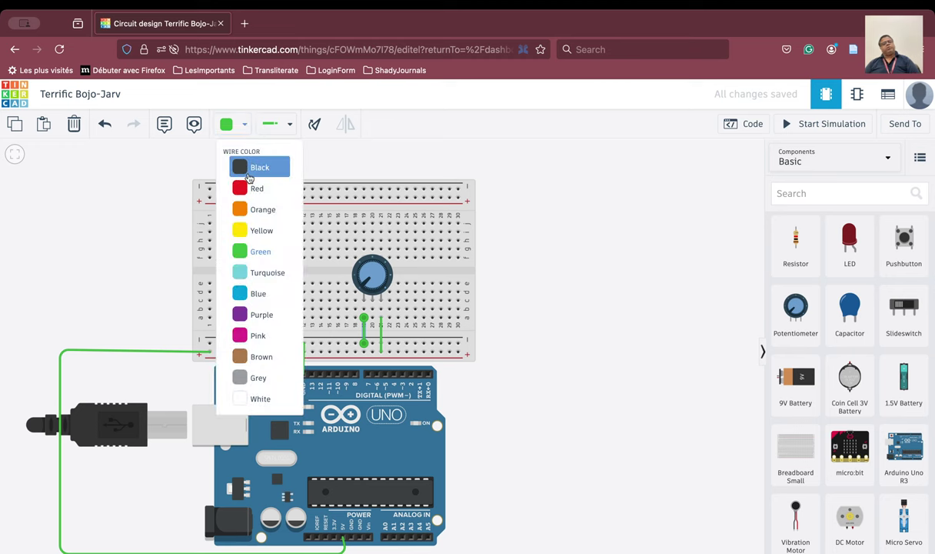
pyautogui.click(249, 173)
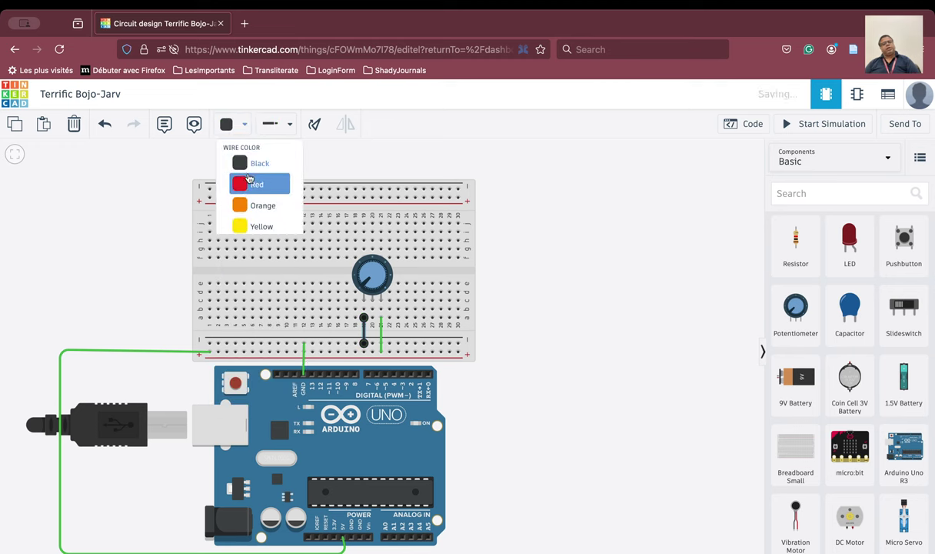
pyautogui.click(303, 367)
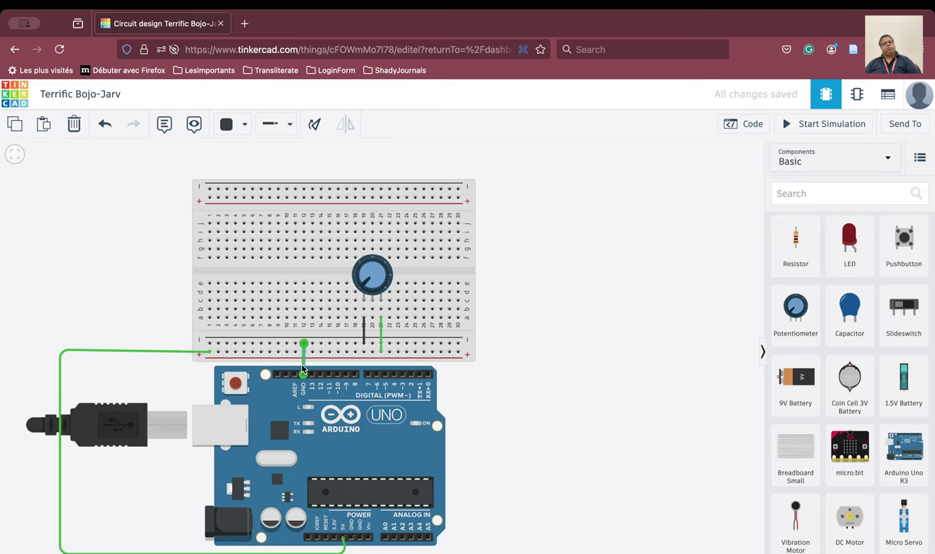
pyautogui.click(231, 124)
pyautogui.click(246, 166)
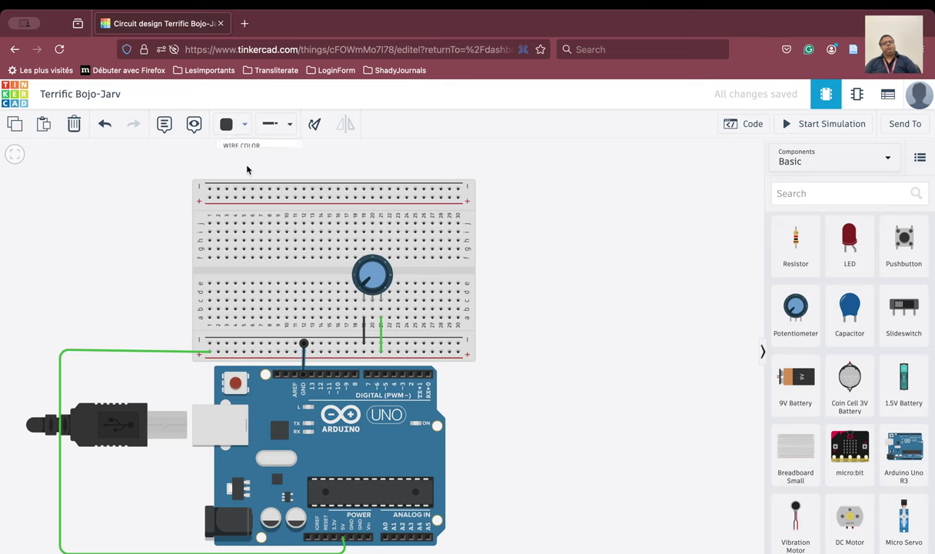
# Step: Color both power wires red: the one from the Arduino's 5V pin and the one at column 21
pyautogui.click(133, 353)
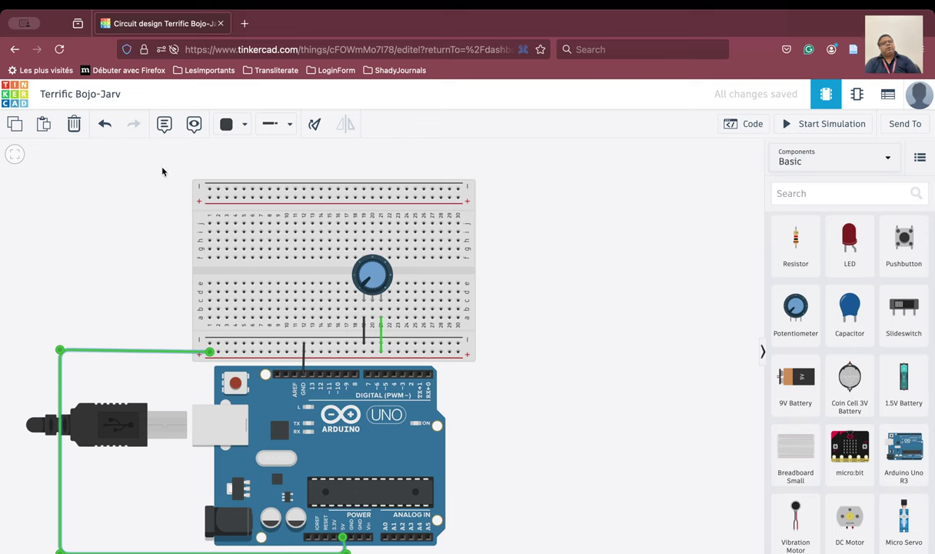
pyautogui.click(230, 125)
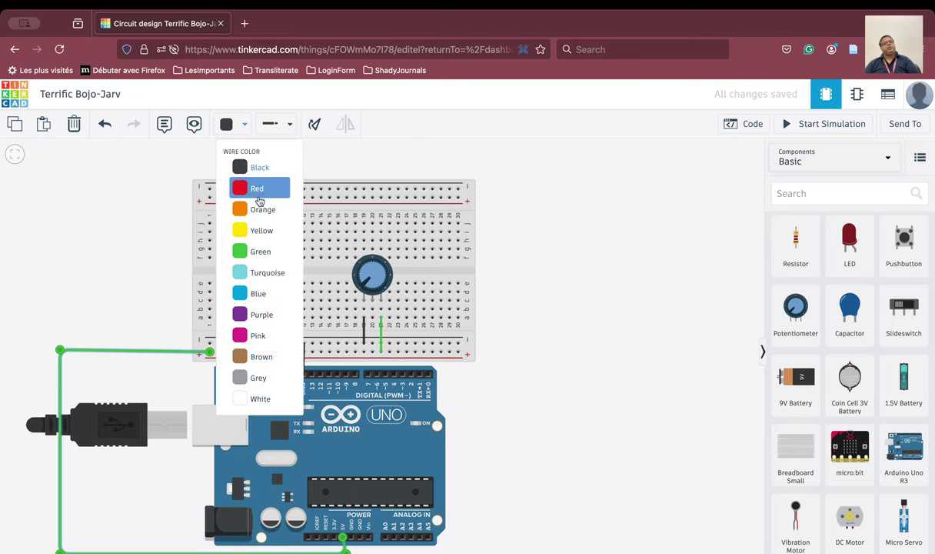
pyautogui.click(257, 188)
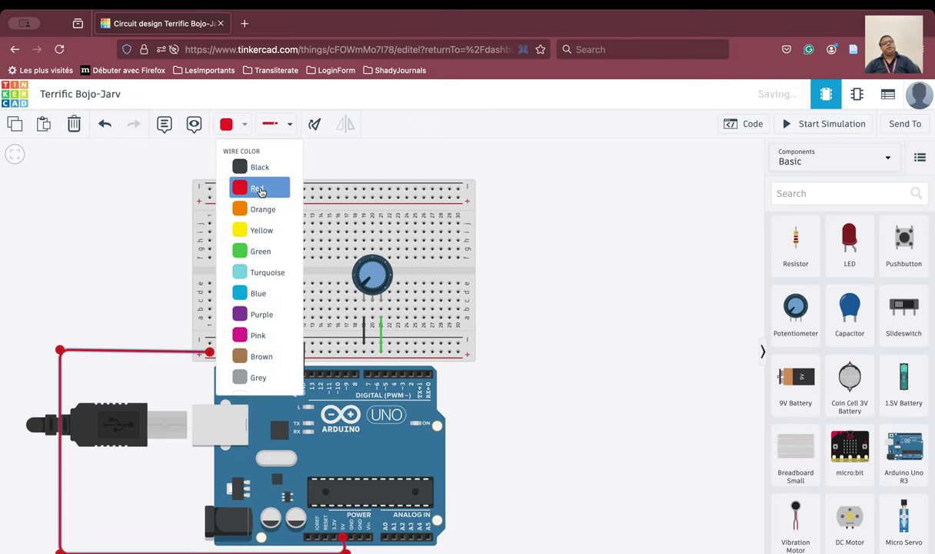
pyautogui.click(379, 337)
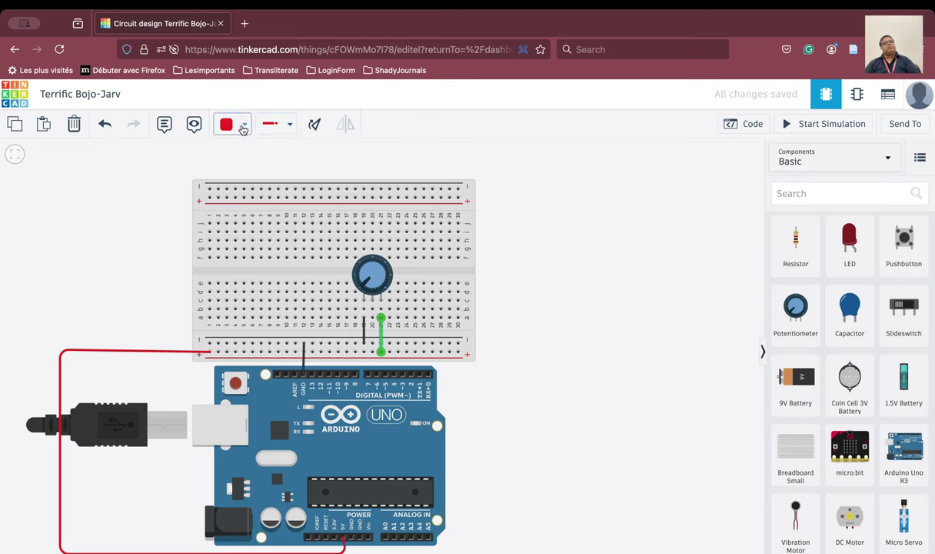
pyautogui.click(243, 127)
pyautogui.click(257, 187)
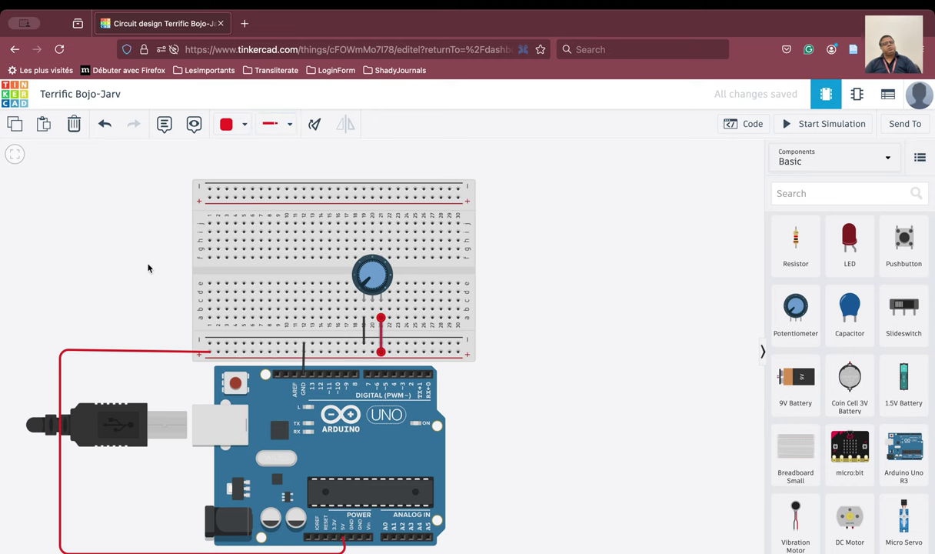
pyautogui.click(149, 282)
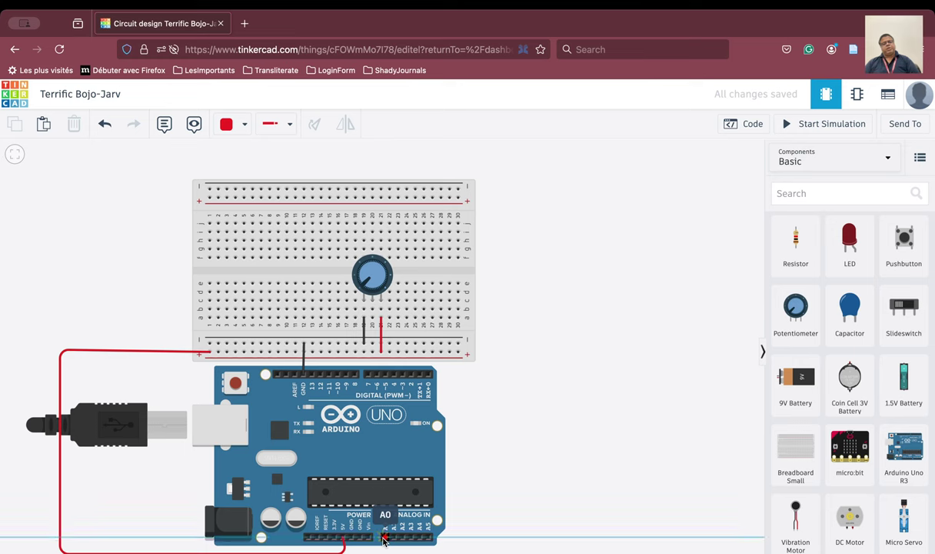
# Step: Wire the Arduino's A0 pin around the board to the potentiometer's wiper at column 20, row a
pyautogui.click(385, 538)
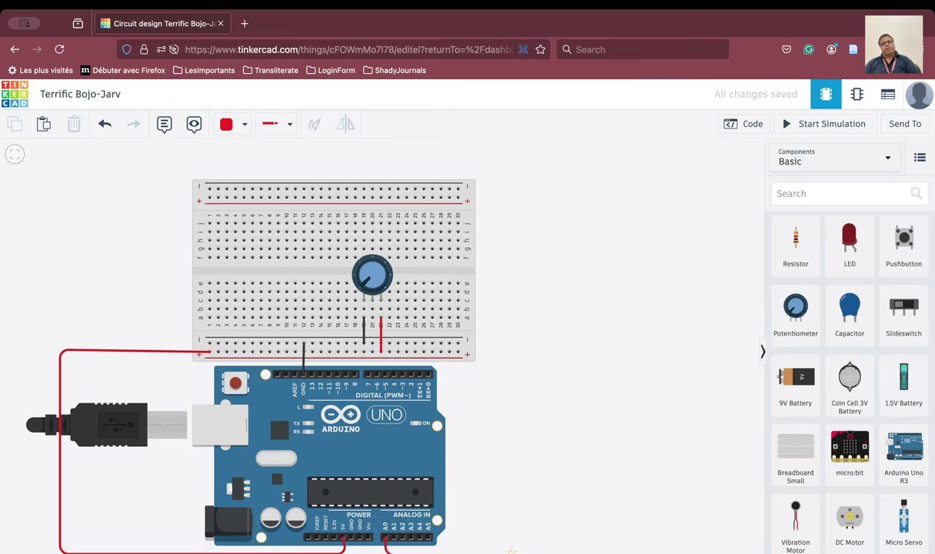
pyautogui.click(511, 550)
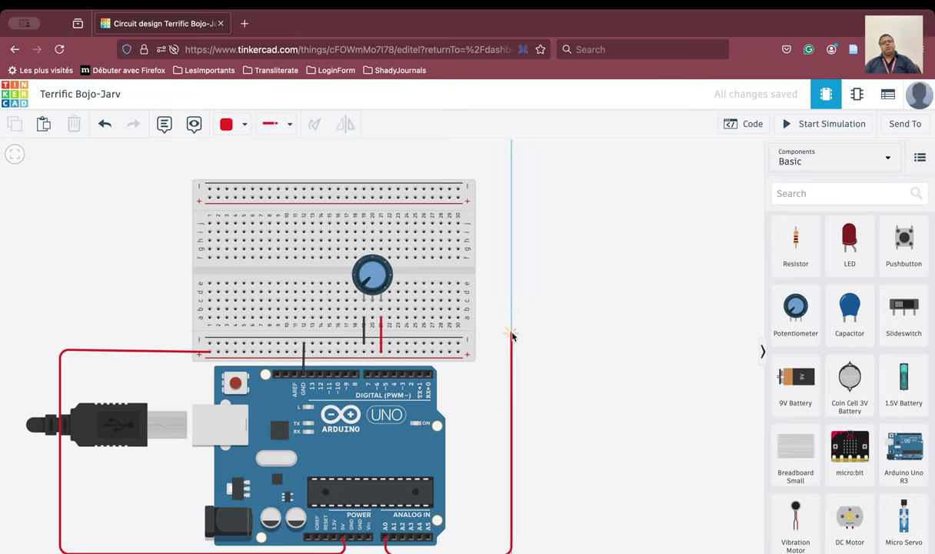
pyautogui.click(511, 334)
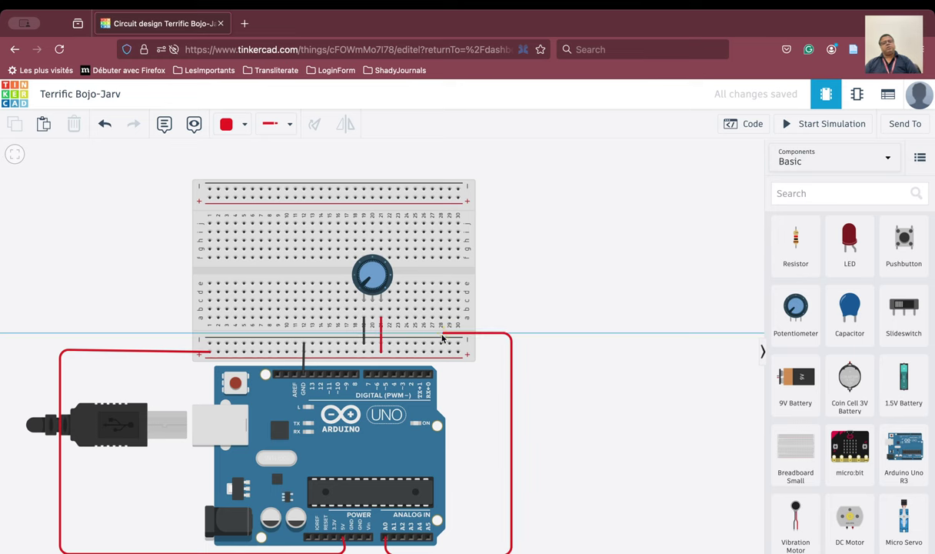
pyautogui.click(374, 335)
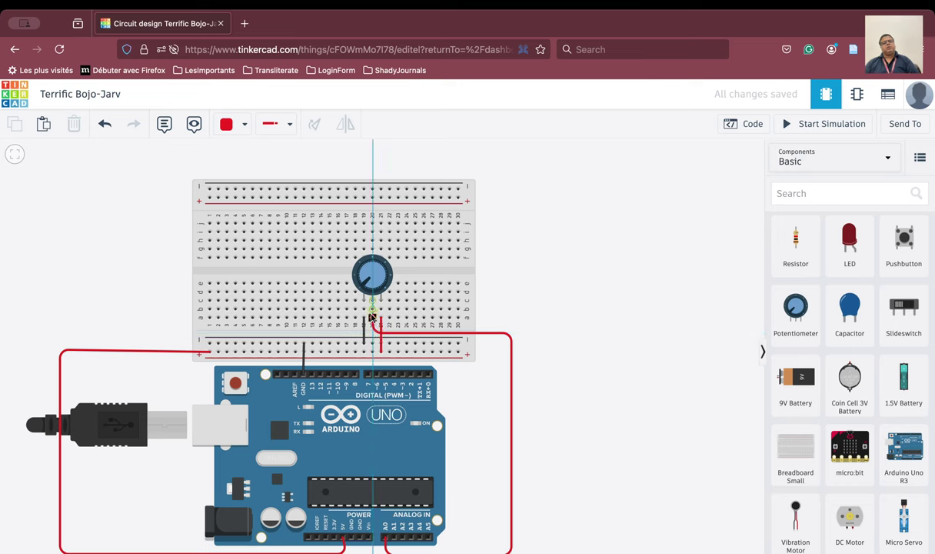
pyautogui.click(371, 316)
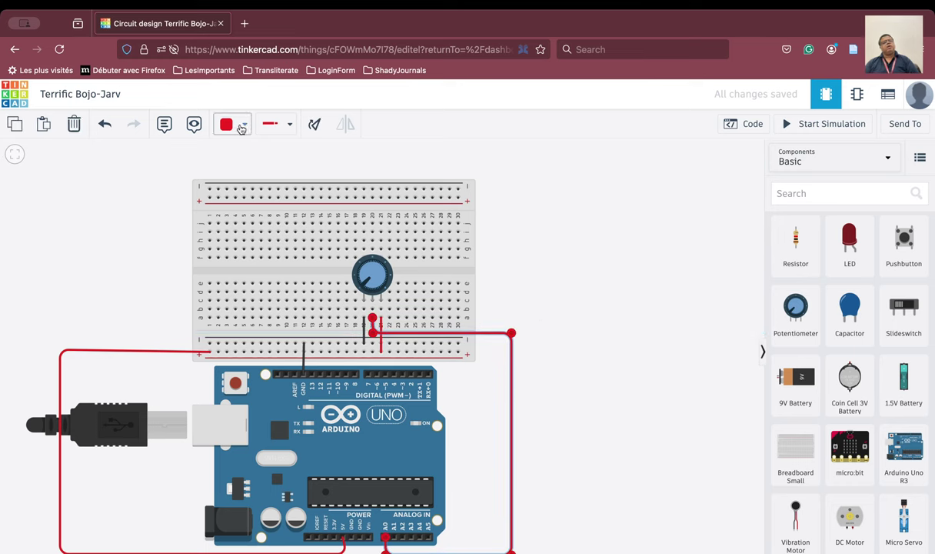
# Step: Color the wire from the Arduino's A0 pin to the potentiometer's wiper brown
pyautogui.click(242, 127)
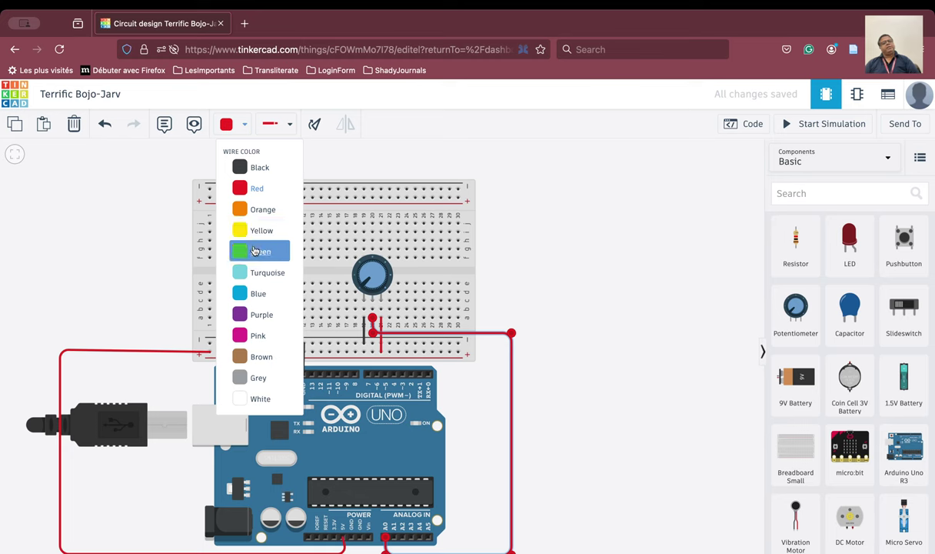
pyautogui.click(244, 352)
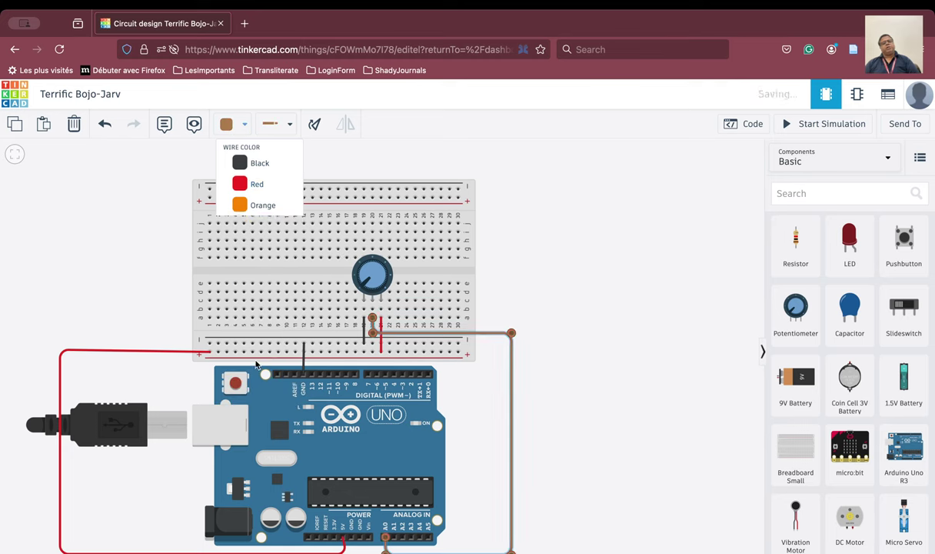
pyautogui.click(598, 377)
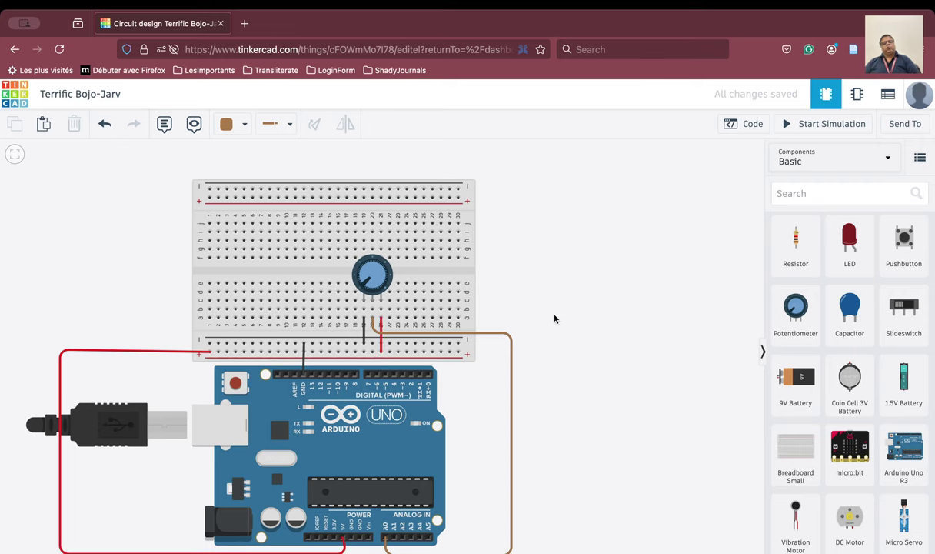
# Step: Open the Arduino's block code and delete the default on start and forever blocks
pyautogui.moveTo(555, 319); pyautogui.dragTo(443, 311)
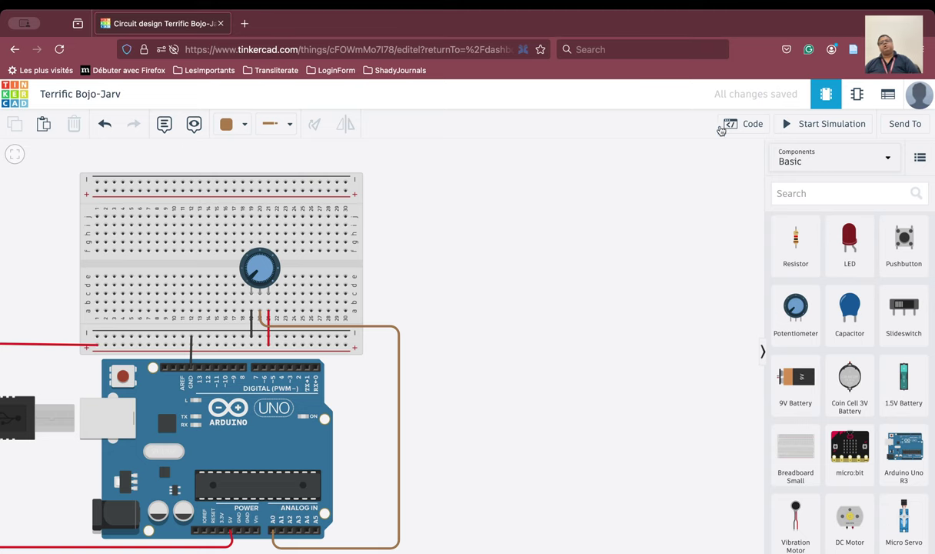
pyautogui.click(746, 122)
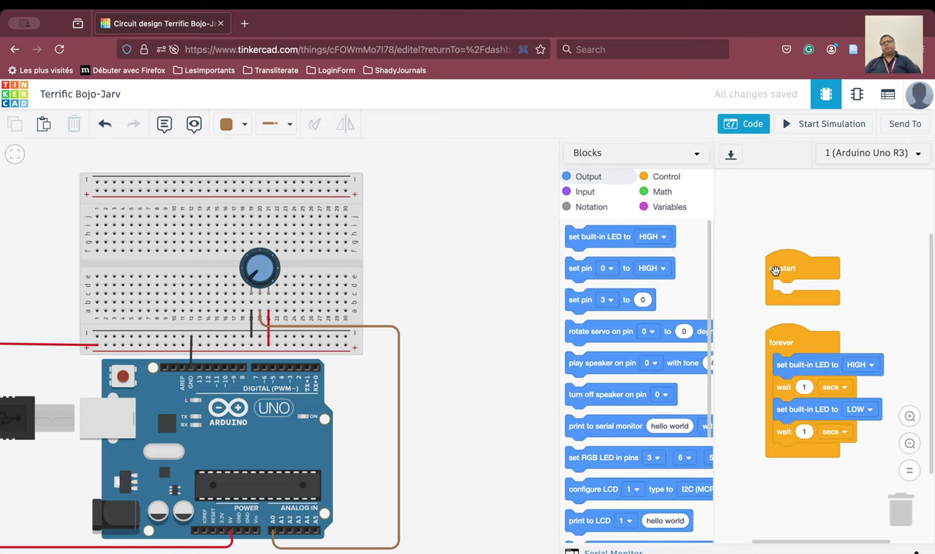
pyautogui.moveTo(776, 267); pyautogui.dragTo(902, 504)
pyautogui.moveTo(770, 333); pyautogui.dragTo(900, 503)
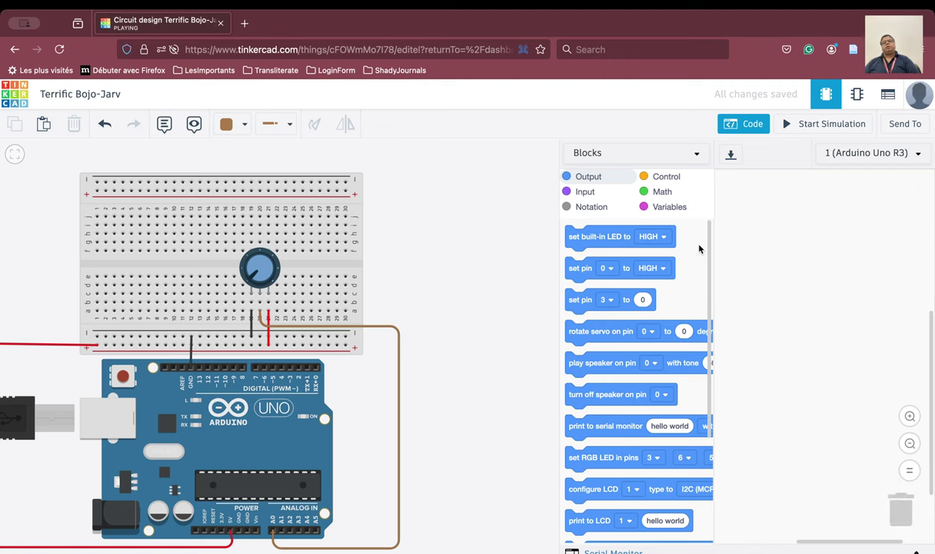
# Step: Build a print to serial monitor block that prints the value of a read analog pin A0 block
pyautogui.click(583, 192)
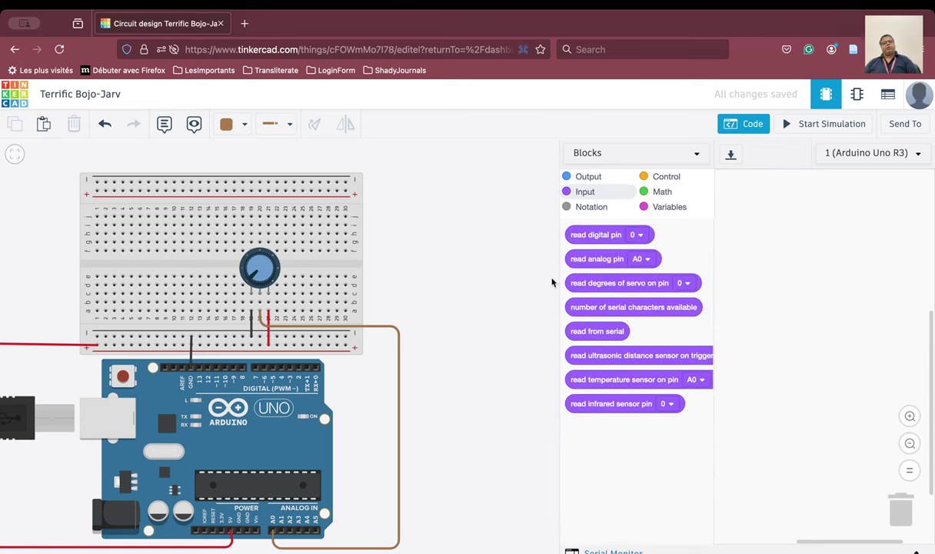
pyautogui.moveTo(575, 264); pyautogui.dragTo(798, 242)
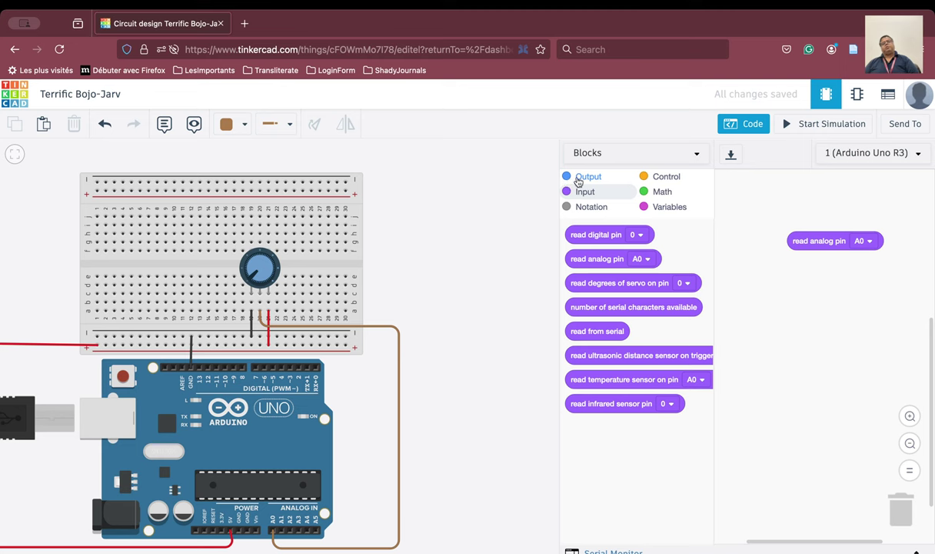
pyautogui.click(576, 177)
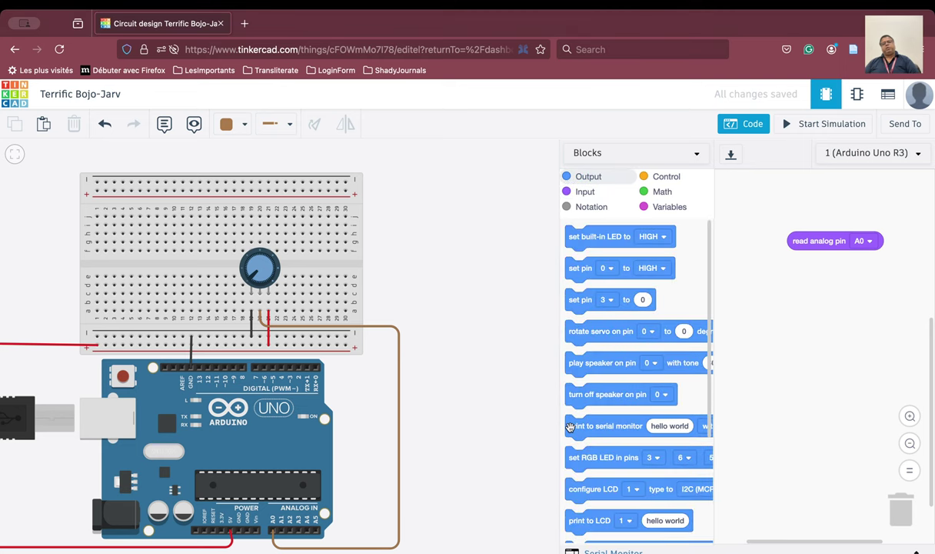
pyautogui.moveTo(570, 427); pyautogui.dragTo(731, 289)
pyautogui.moveTo(796, 241); pyautogui.dragTo(819, 296)
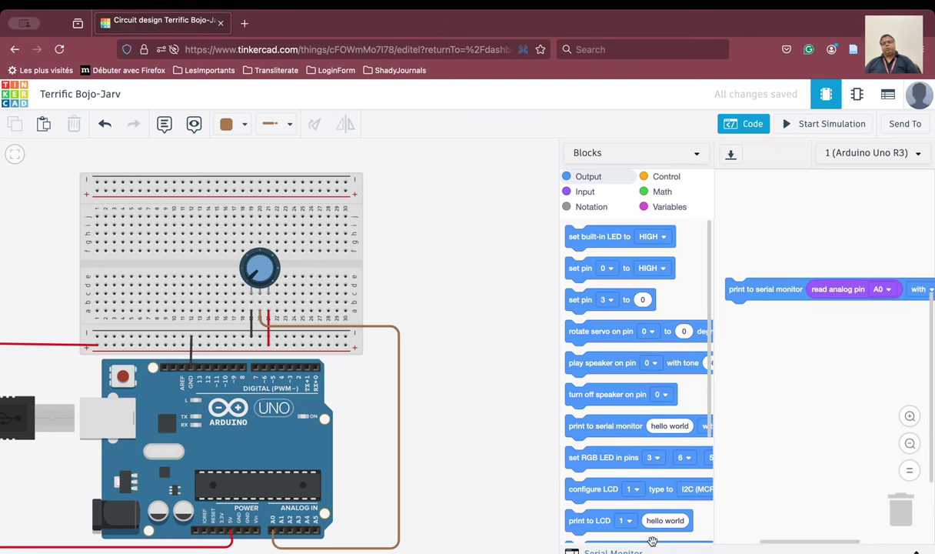
# Step: Show the serial monitor and test the circuit in simulation, turning the potentiometer from its minimum to its maximum, and stop the simulation
pyautogui.click(615, 551)
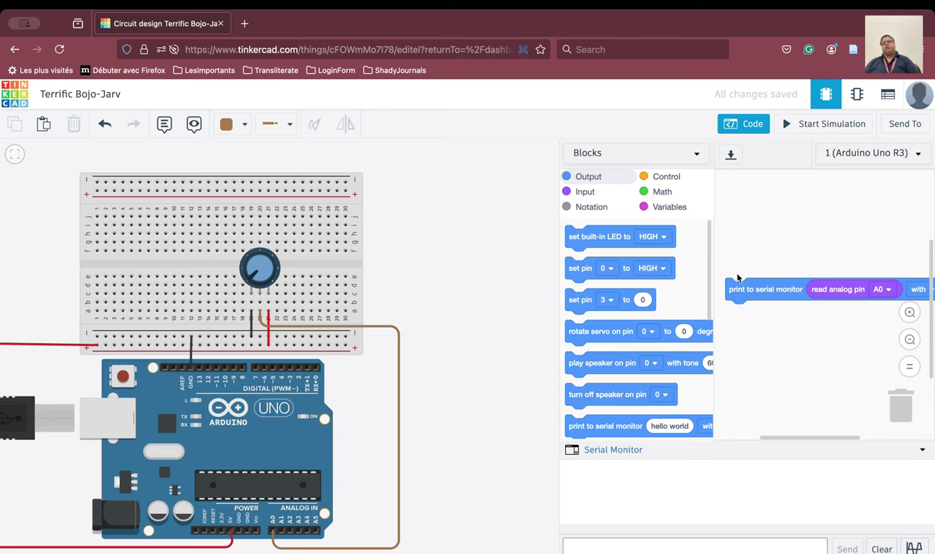
pyautogui.moveTo(739, 297); pyautogui.dragTo(742, 212)
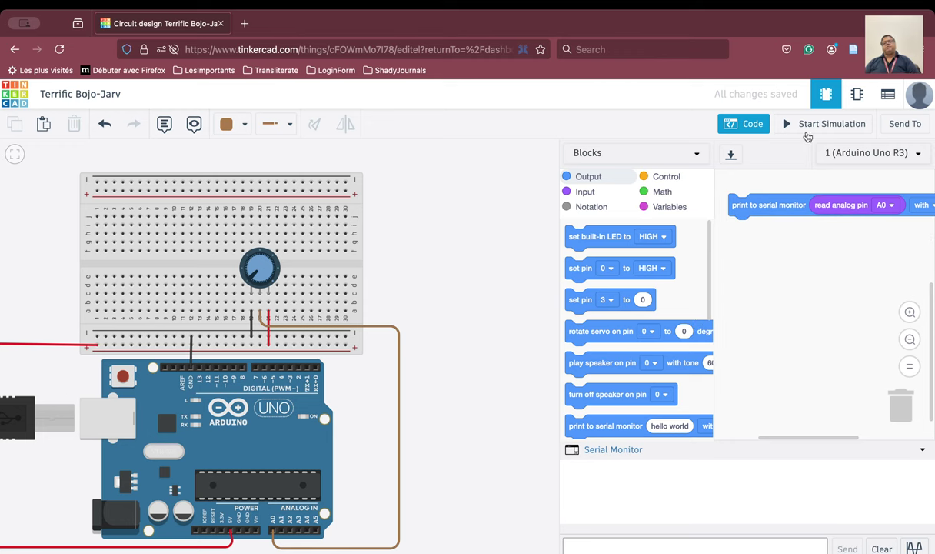
pyautogui.click(827, 124)
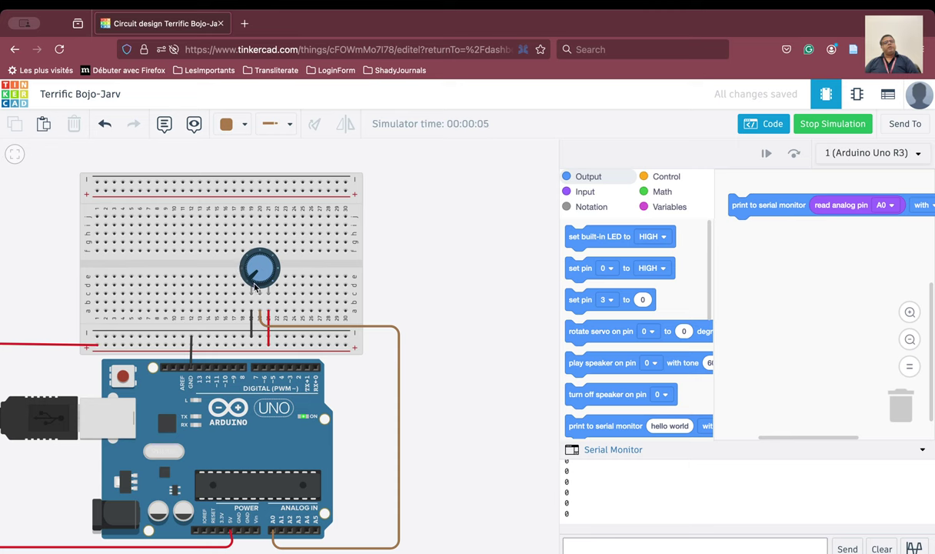
pyautogui.moveTo(252, 284)
pyautogui.mouseDown()
pyautogui.moveTo(248, 267)
pyautogui.moveTo(258, 260)
pyautogui.moveTo(269, 282)
pyautogui.mouseUp()
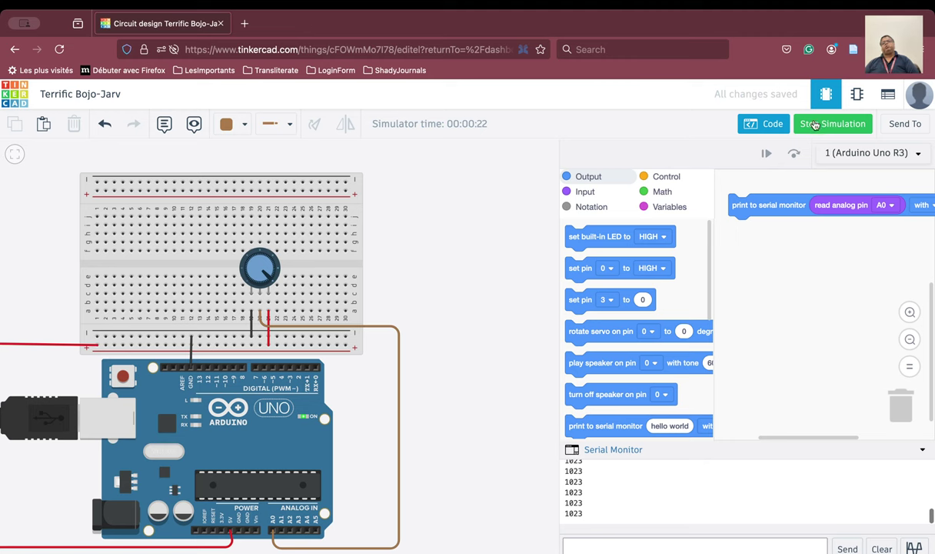
pyautogui.click(814, 127)
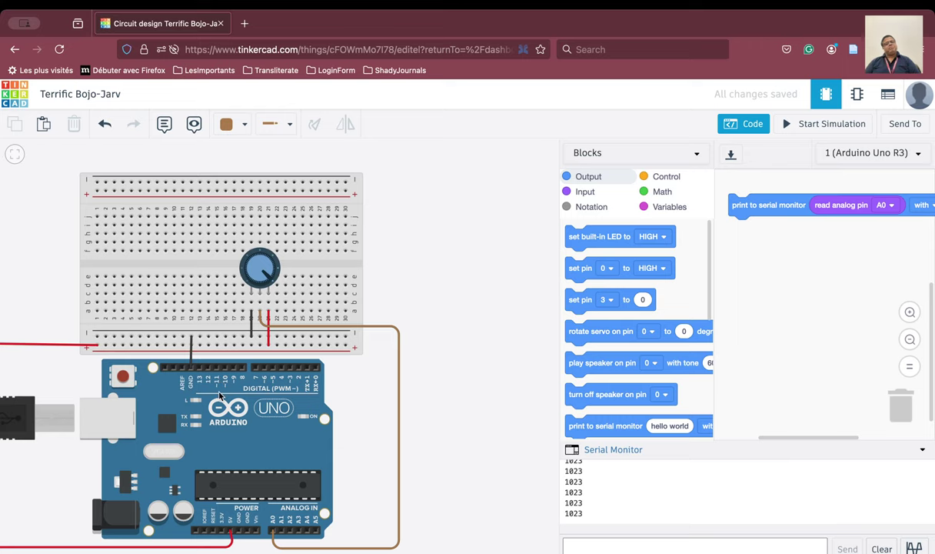
# Step: Close the code editor, search the components for "bulb" and place a light bulb with its terminals in columns 10 and 11, row j
pyautogui.scroll(5, 219, 395)
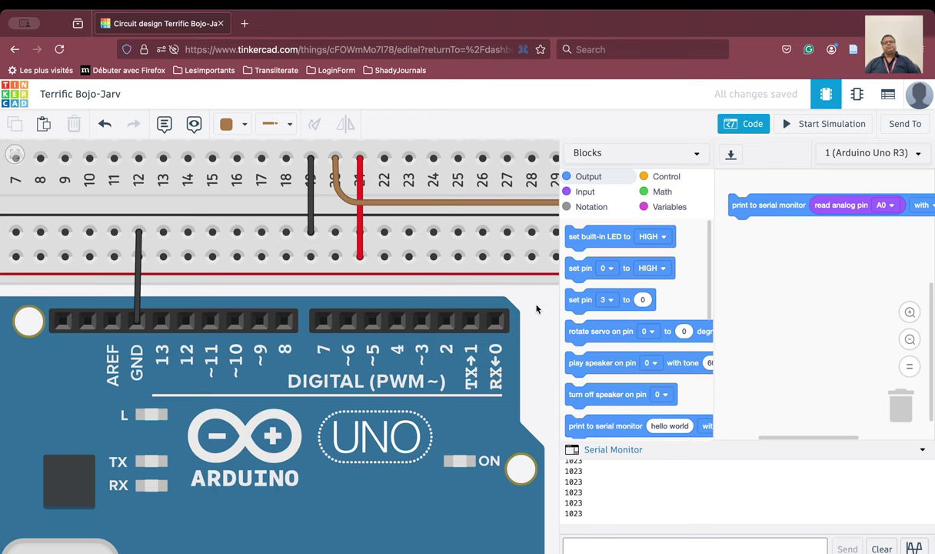
pyautogui.scroll(-5, 536, 309)
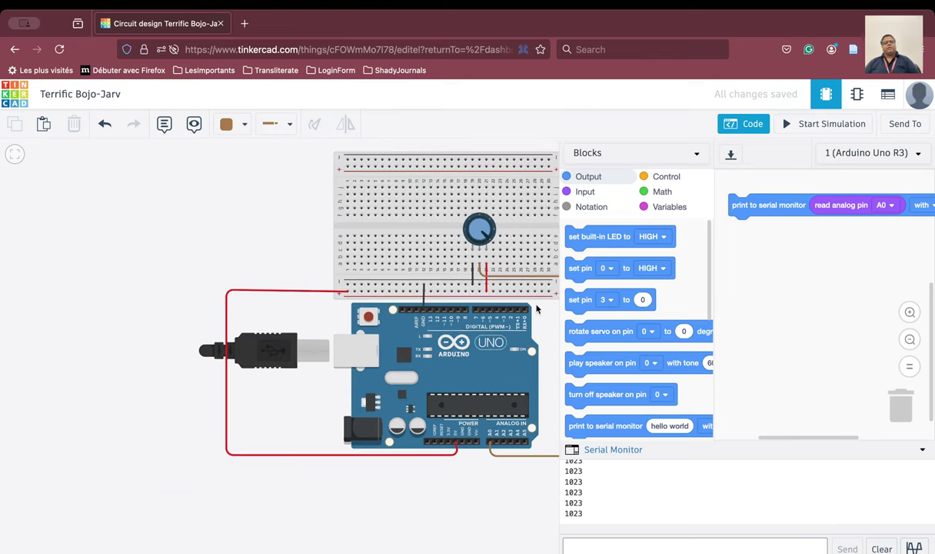
pyautogui.moveTo(550, 331); pyautogui.dragTo(384, 368)
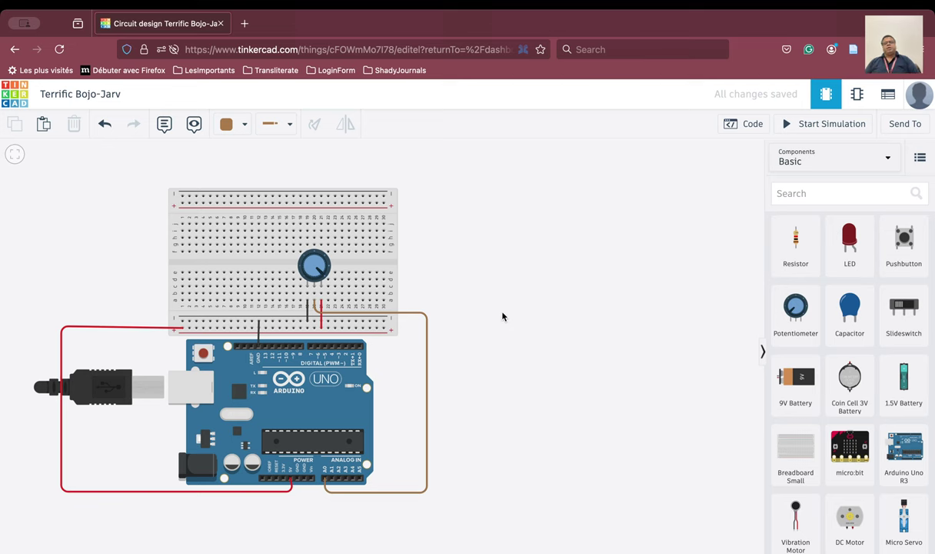
pyautogui.click(820, 194)
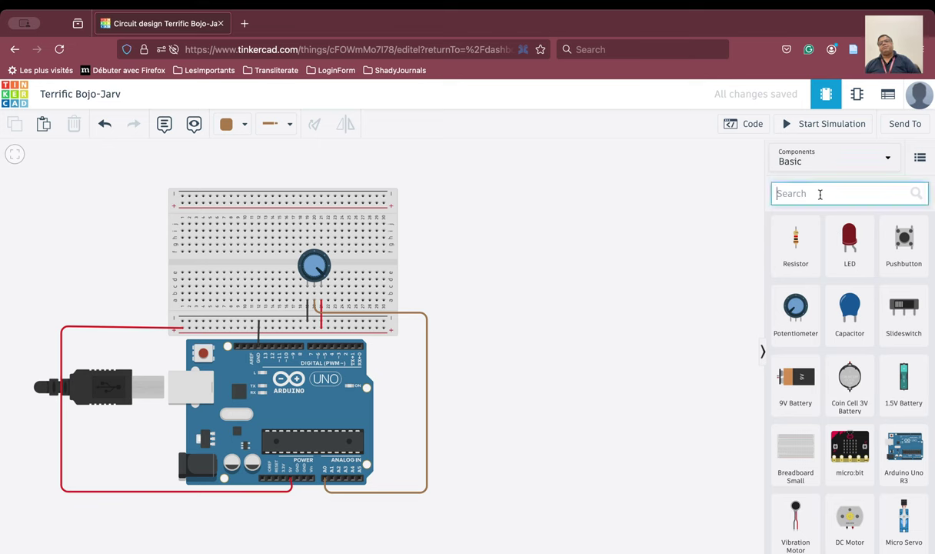
pyautogui.write('bul')
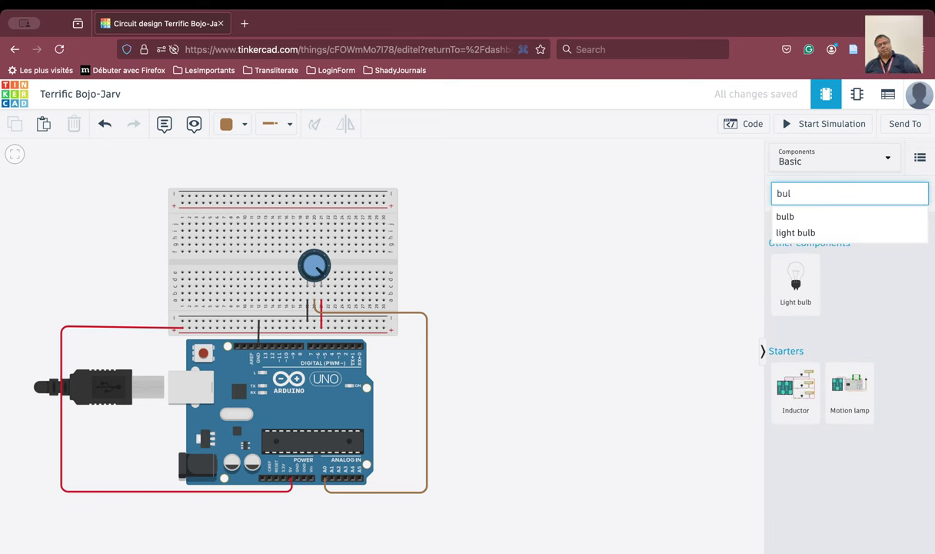
pyautogui.write('b')
pyautogui.click(825, 263)
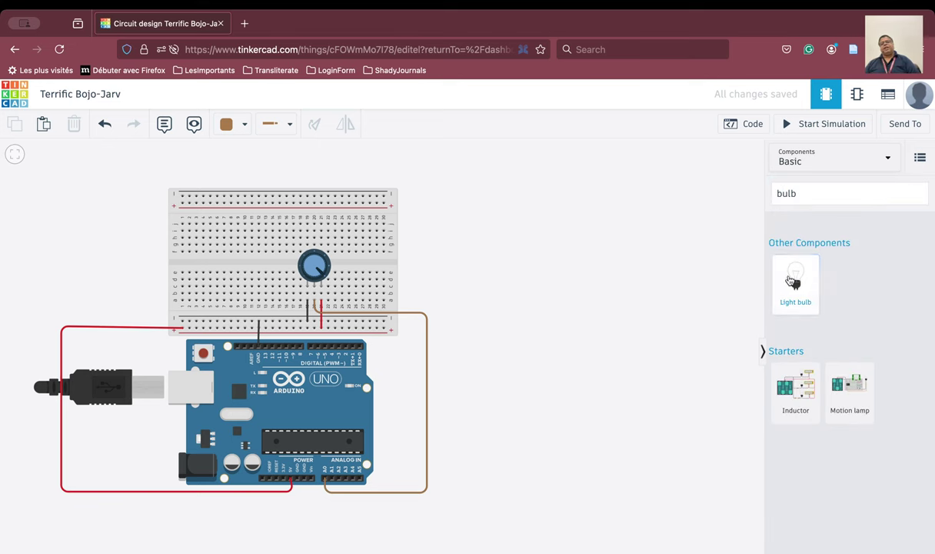
pyautogui.moveTo(792, 280); pyautogui.dragTo(493, 256)
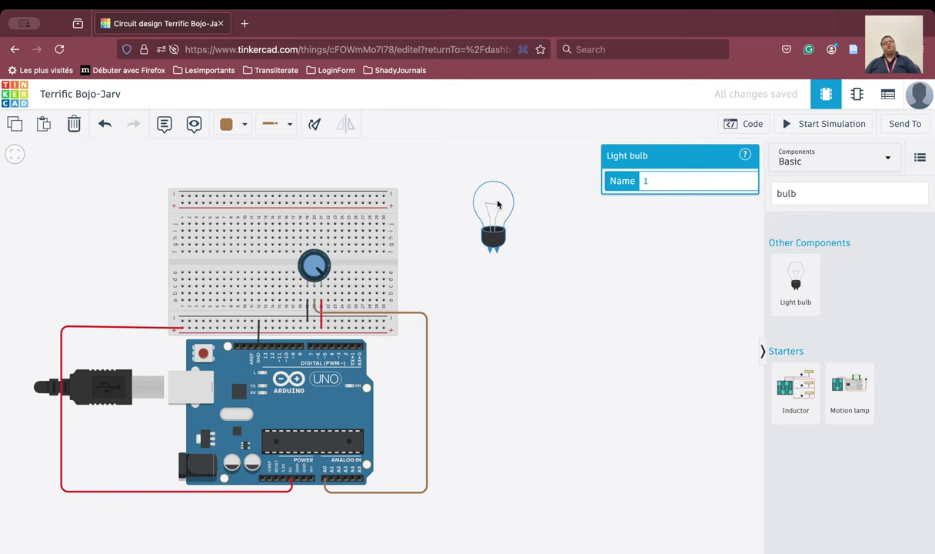
pyautogui.moveTo(497, 204); pyautogui.dragTo(256, 176)
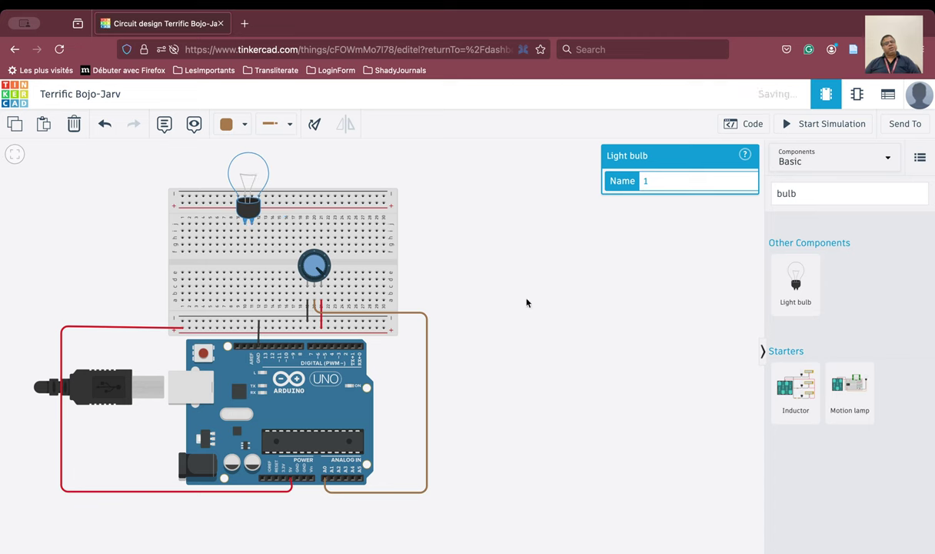
pyautogui.click(621, 349)
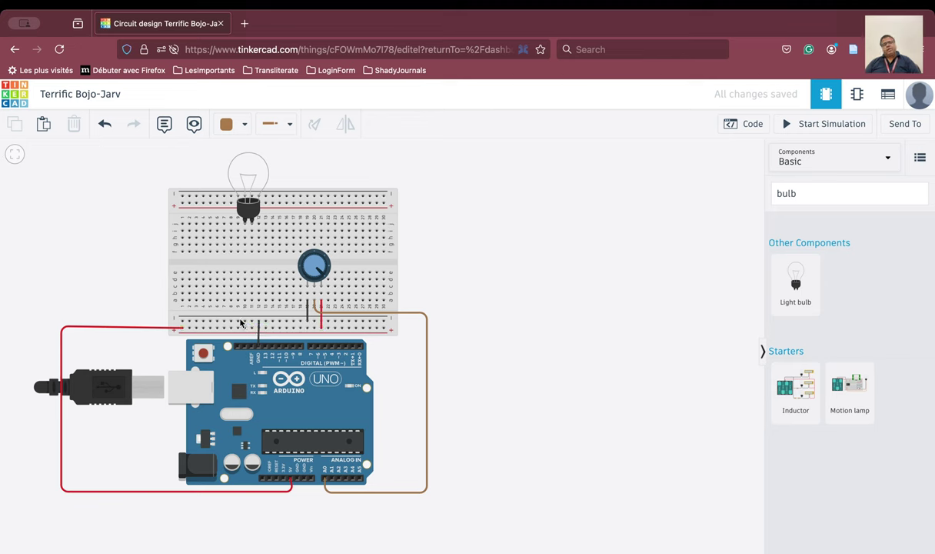
# Step: Wire the bulb's terminal from column 10, row f, to the lower negative rail and color the wire black
pyautogui.click(243, 252)
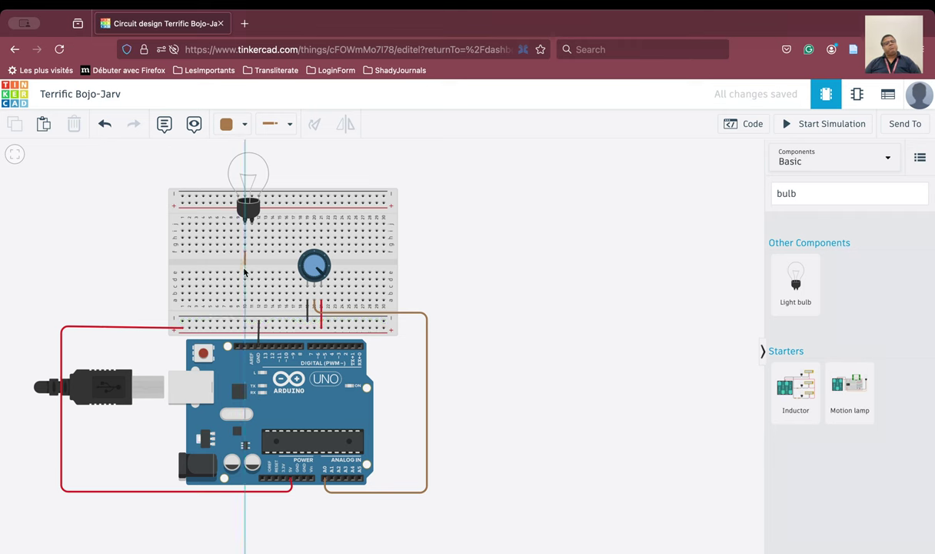
pyautogui.click(244, 320)
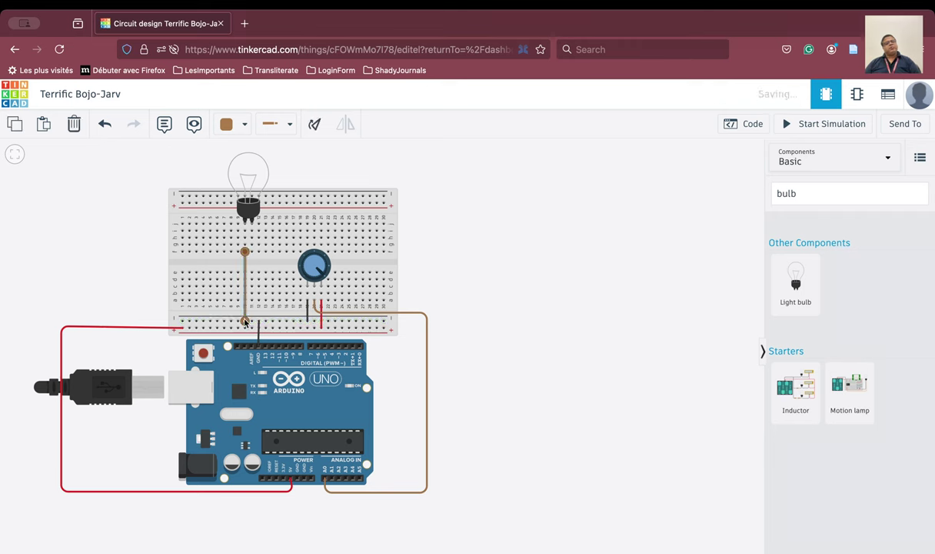
pyautogui.click(234, 124)
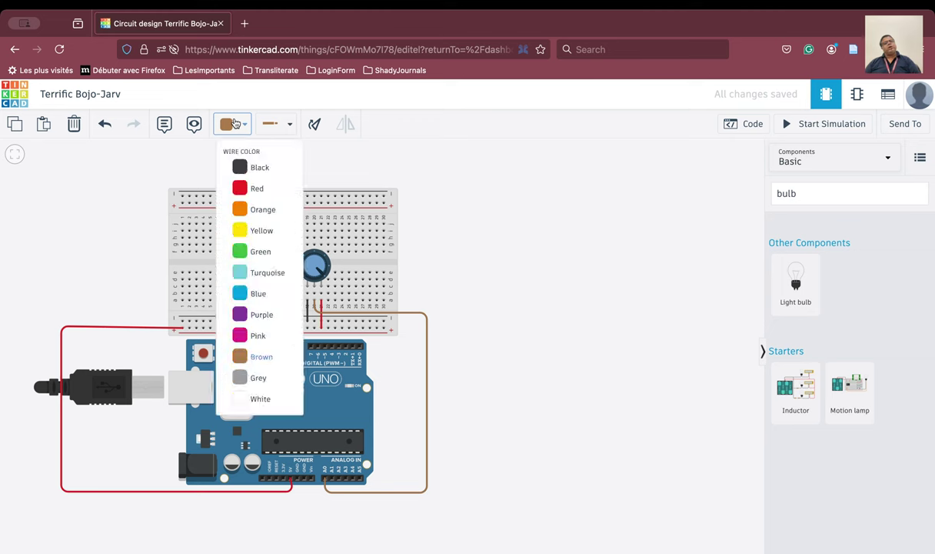
pyautogui.click(243, 168)
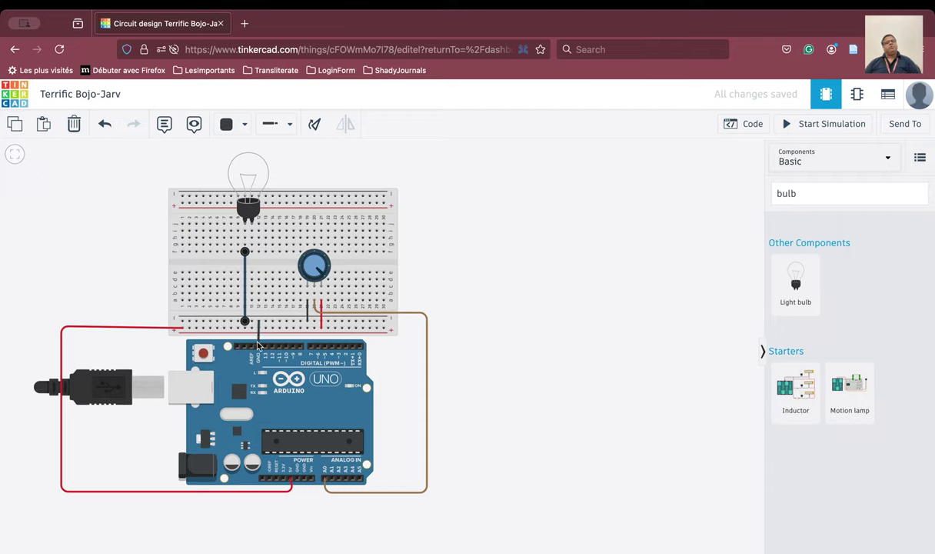
# Step: Wire Arduino pin 9 to the bulb's terminal column 11, row f, with one bend near the breadboard's lower negative rail
pyautogui.scroll(5, 258, 360)
pyautogui.scroll(-5, 258, 360)
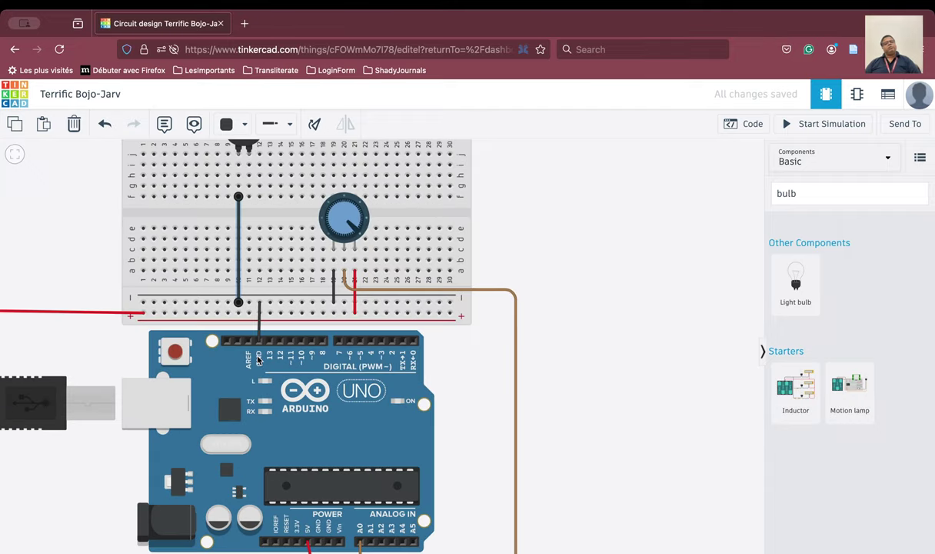
pyautogui.scroll(1, 258, 359)
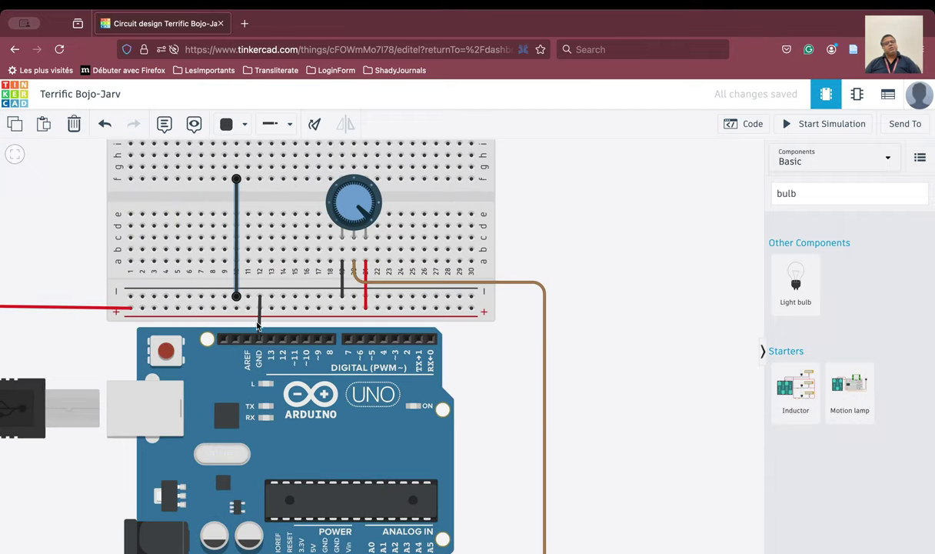
pyautogui.click(259, 296)
pyautogui.moveTo(580, 217); pyautogui.dragTo(573, 272)
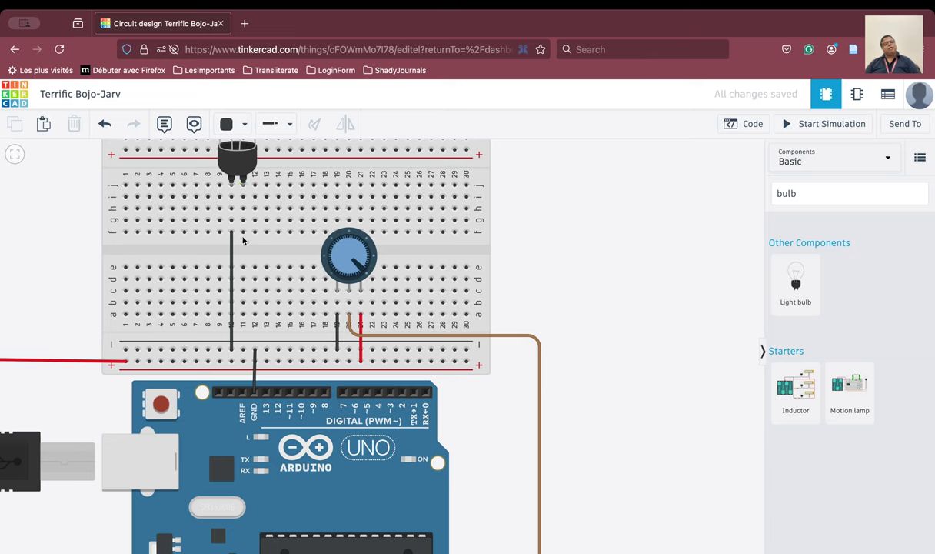
pyautogui.click(314, 394)
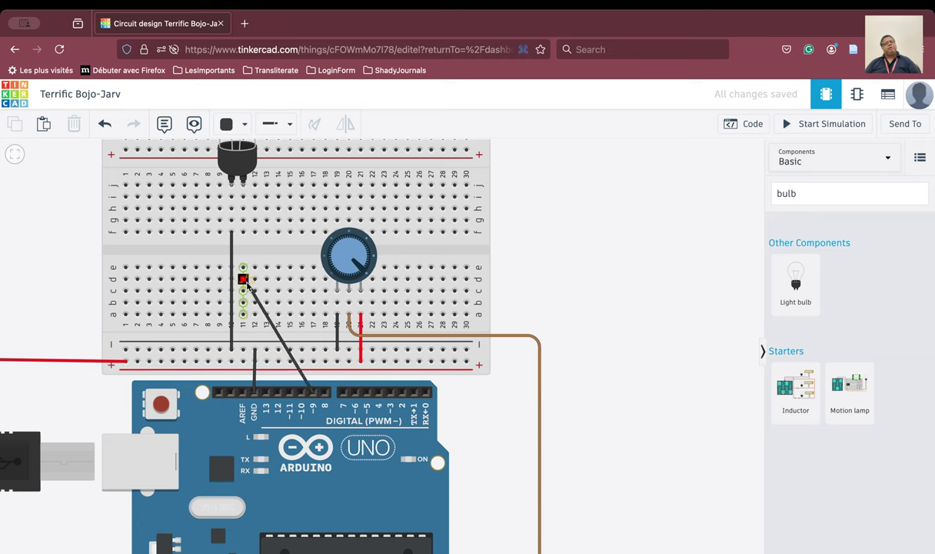
pyautogui.click(255, 336)
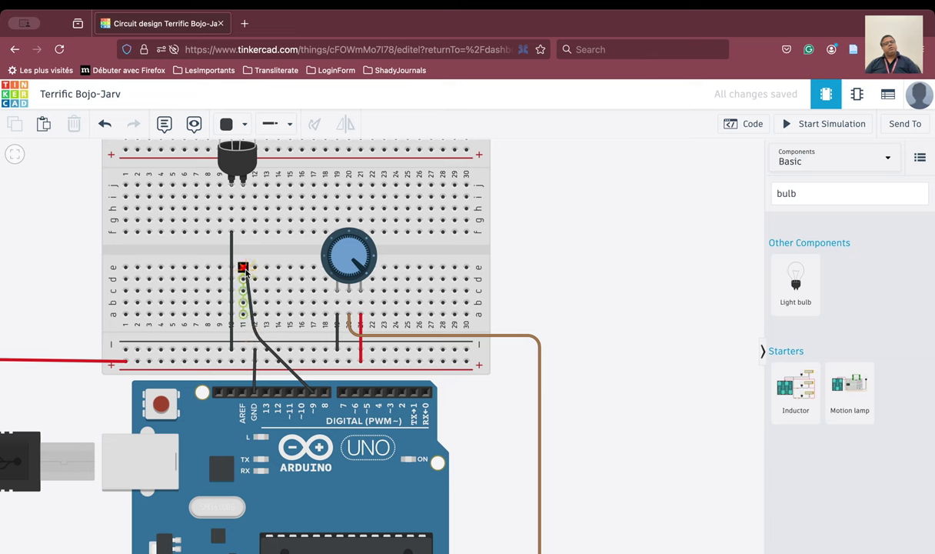
pyautogui.click(243, 232)
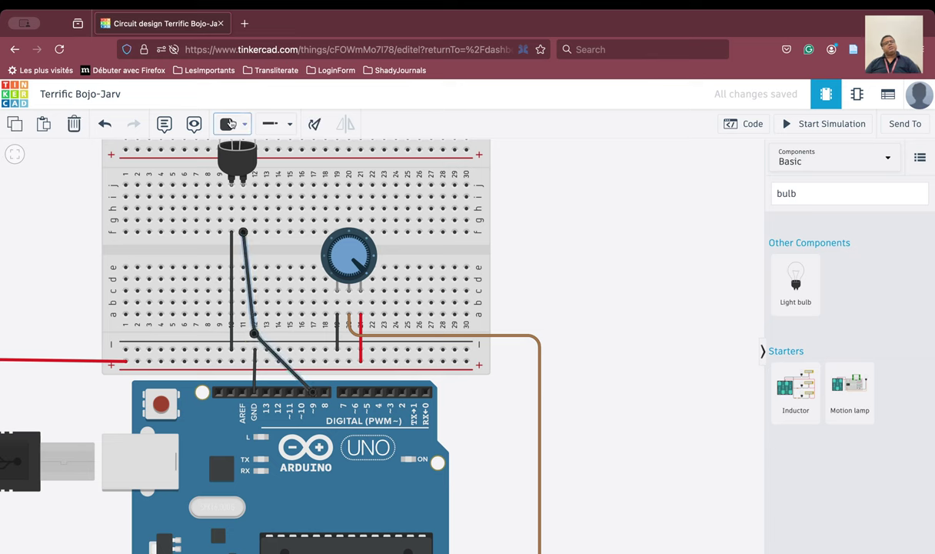
# Step: Color the wire between pin 9 and the bulb brown, after trying red
pyautogui.click(226, 124)
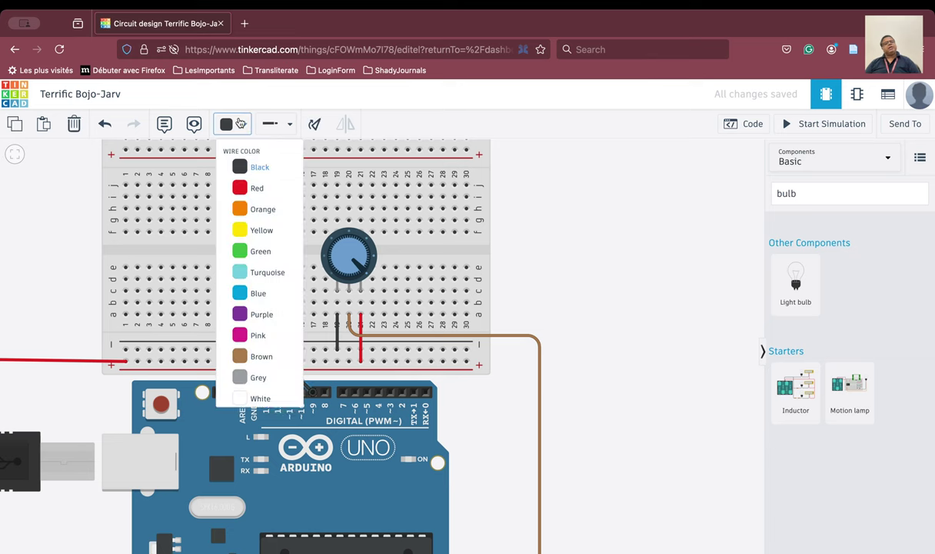
pyautogui.click(254, 189)
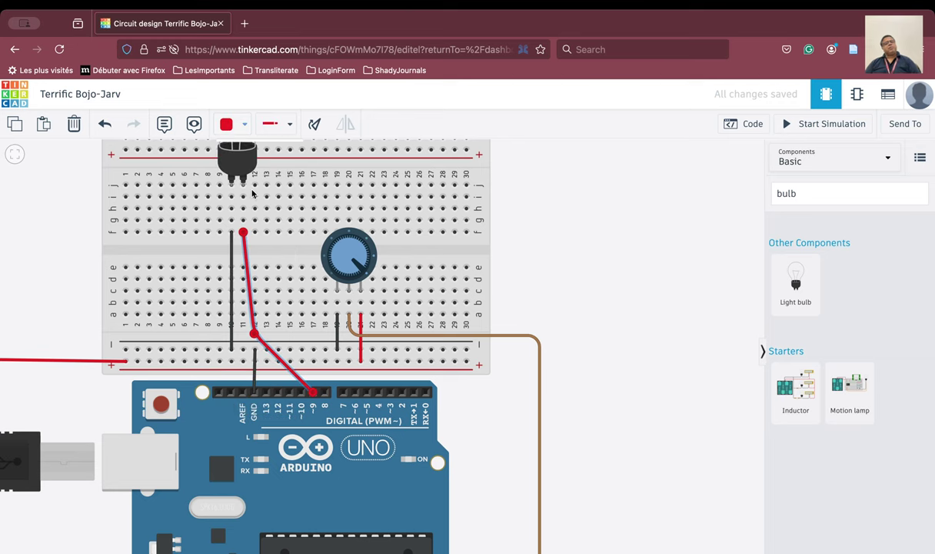
pyautogui.click(226, 123)
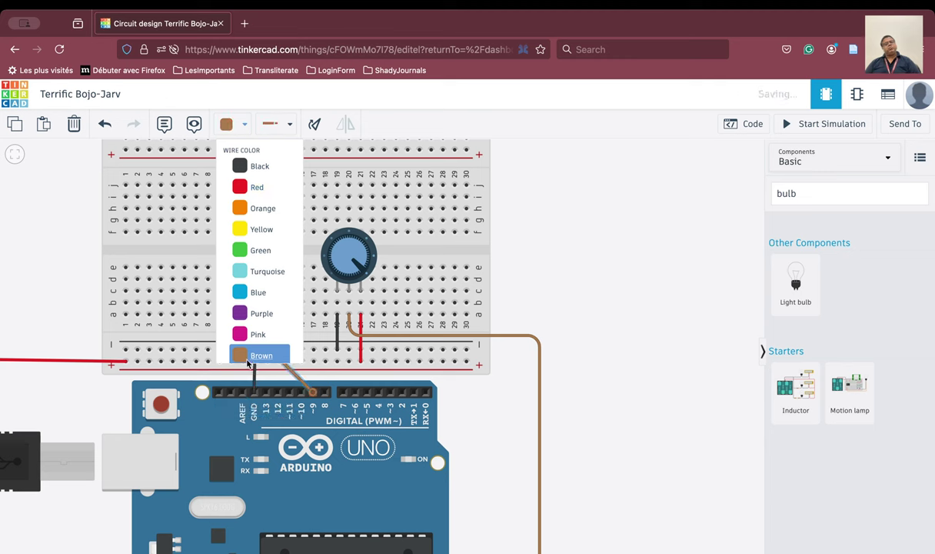
pyautogui.click(260, 356)
pyautogui.click(43, 210)
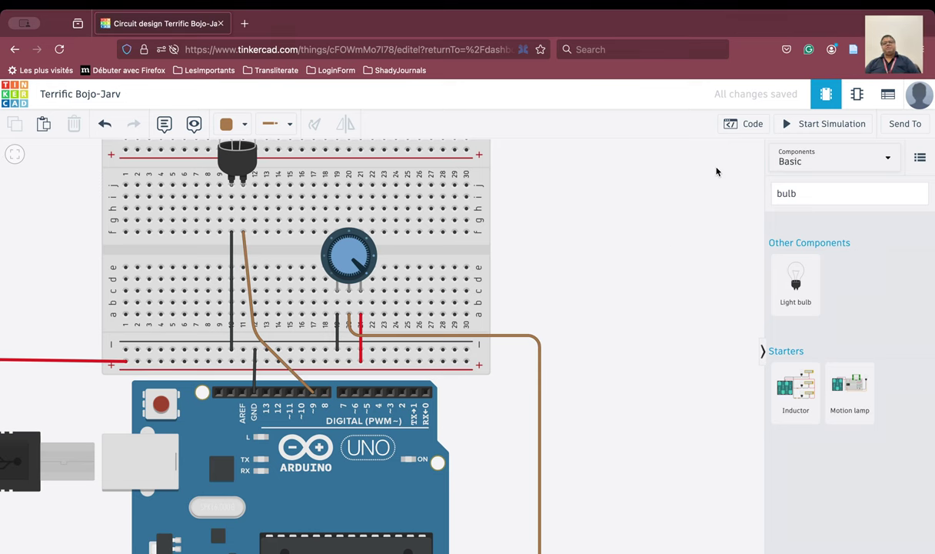
# Step: Reopen the code editor, detach the read analog pin A0 block and delete the print to serial monitor block
pyautogui.click(752, 124)
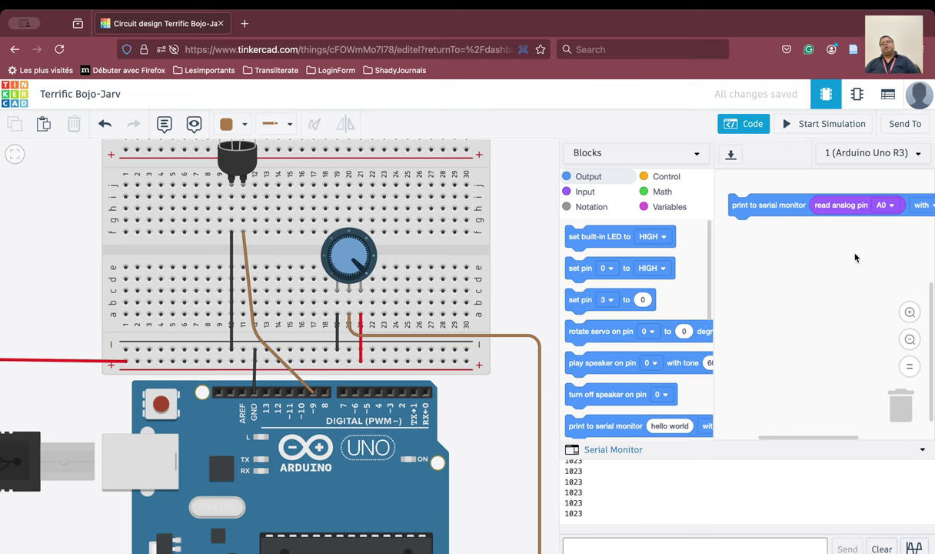
pyautogui.moveTo(829, 204); pyautogui.dragTo(813, 259)
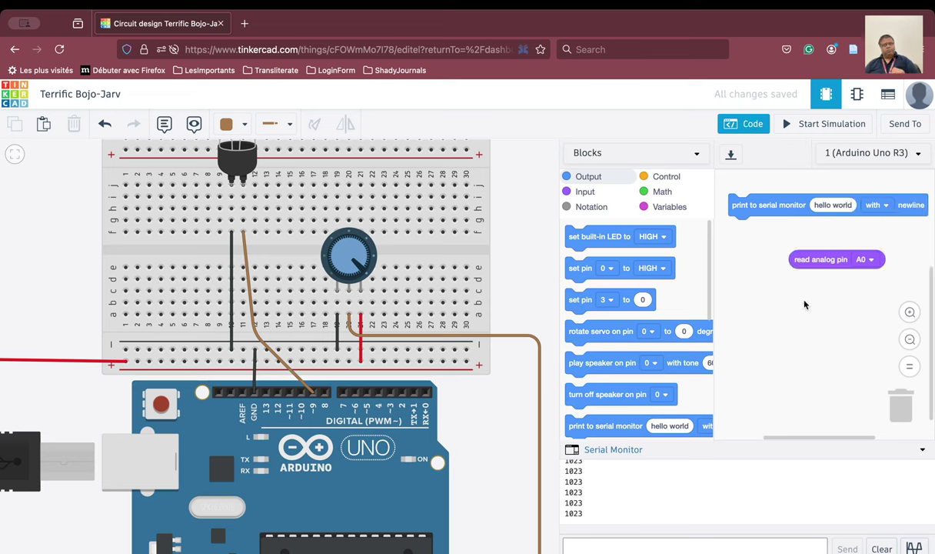
pyautogui.moveTo(736, 207); pyautogui.dragTo(898, 404)
pyautogui.moveTo(800, 260); pyautogui.dragTo(802, 206)
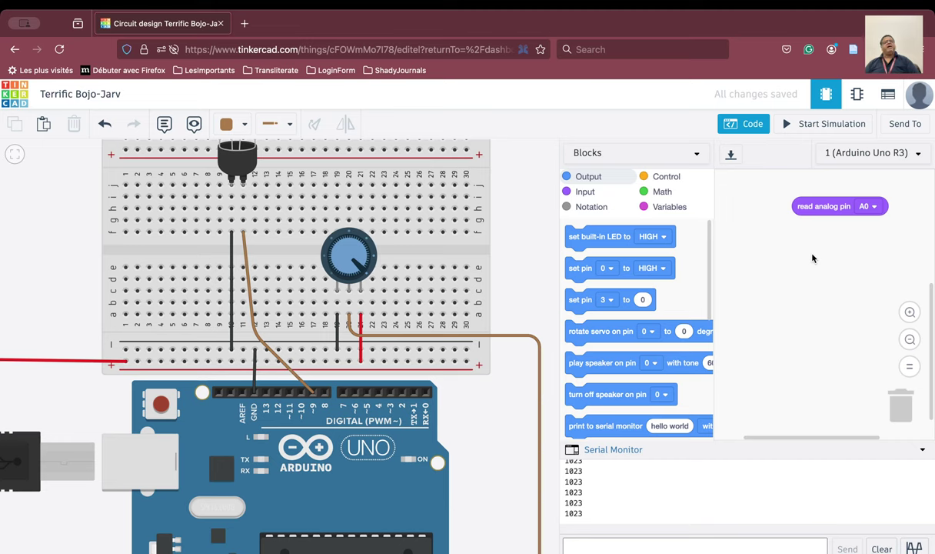
# Step: Create a variable named pot, set it to the read analog pin A0 block and widen the code editor
pyautogui.click(648, 206)
pyautogui.click(628, 233)
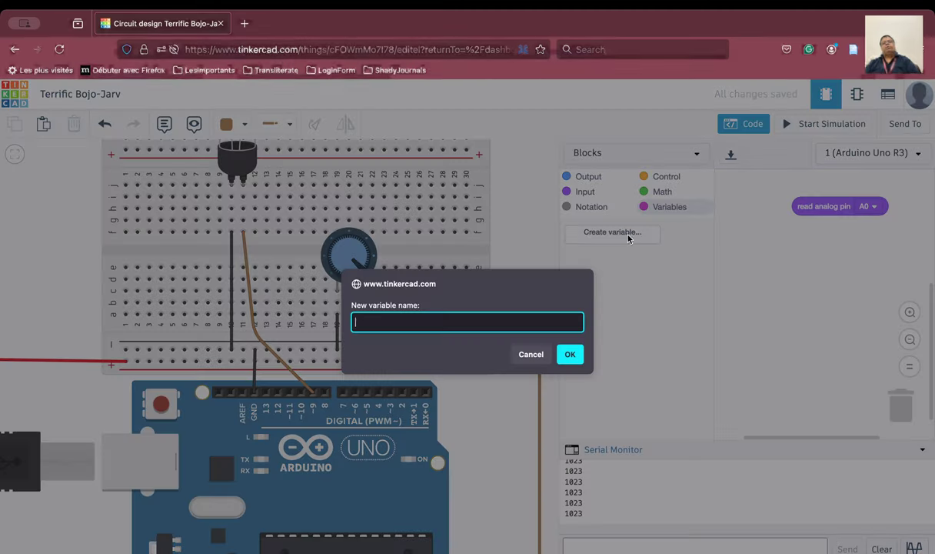
pyautogui.write('d')
pyautogui.press('Return')
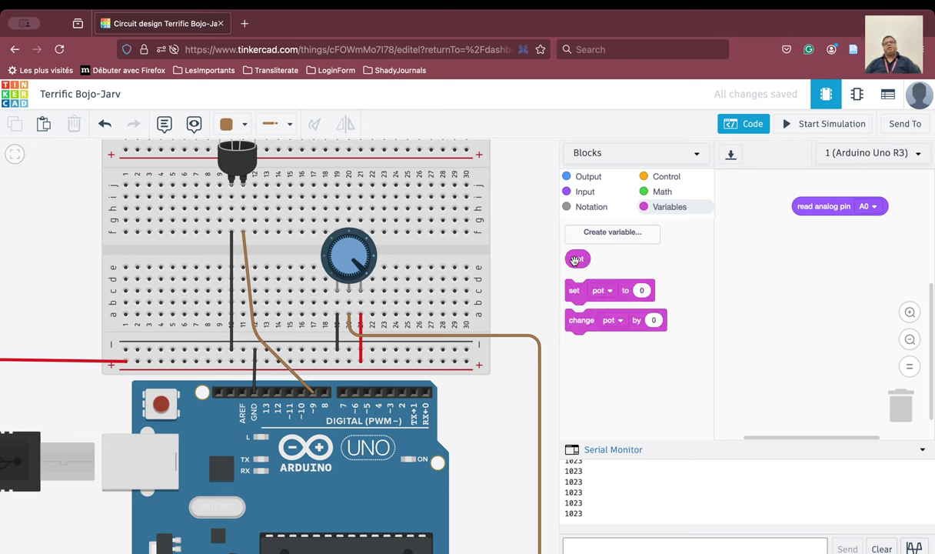
pyautogui.moveTo(573, 290); pyautogui.dragTo(746, 238)
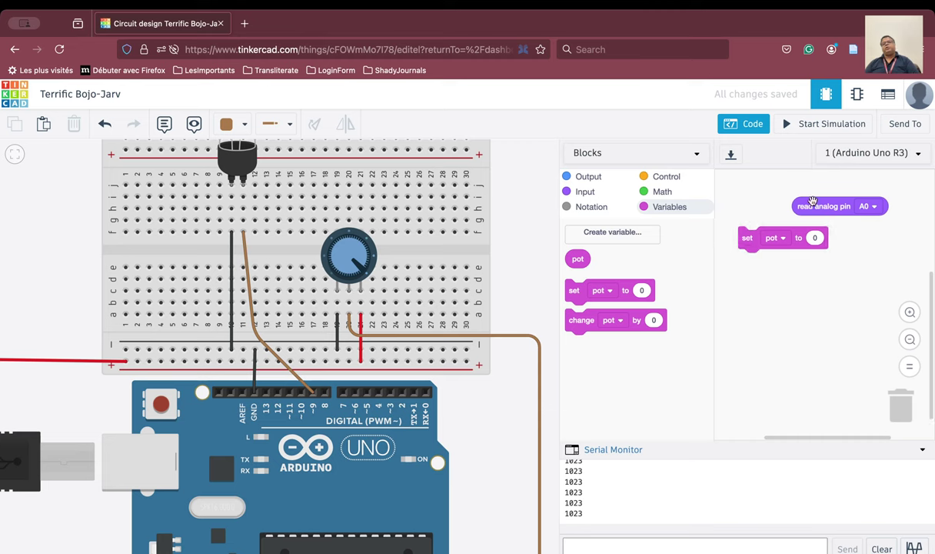
pyautogui.moveTo(799, 209); pyautogui.dragTo(815, 237)
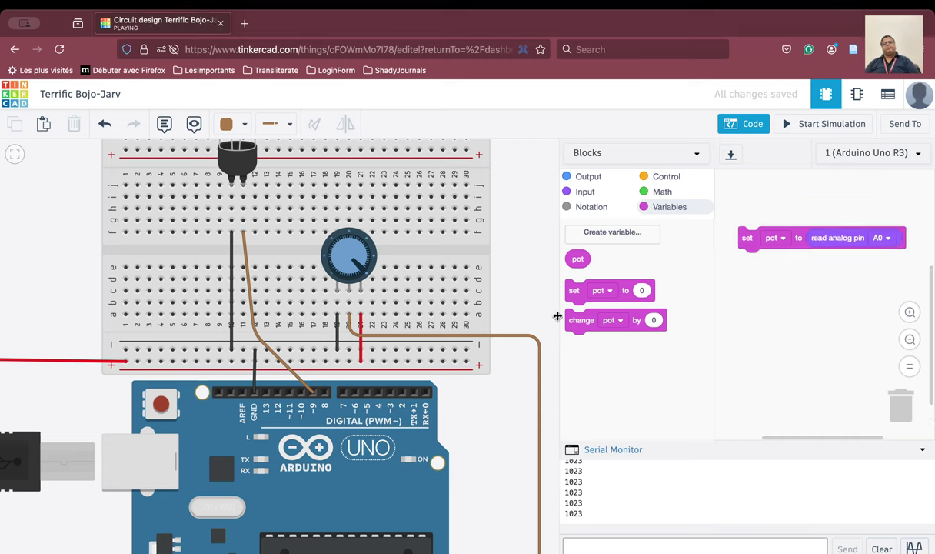
pyautogui.moveTo(559, 350); pyautogui.dragTo(392, 349)
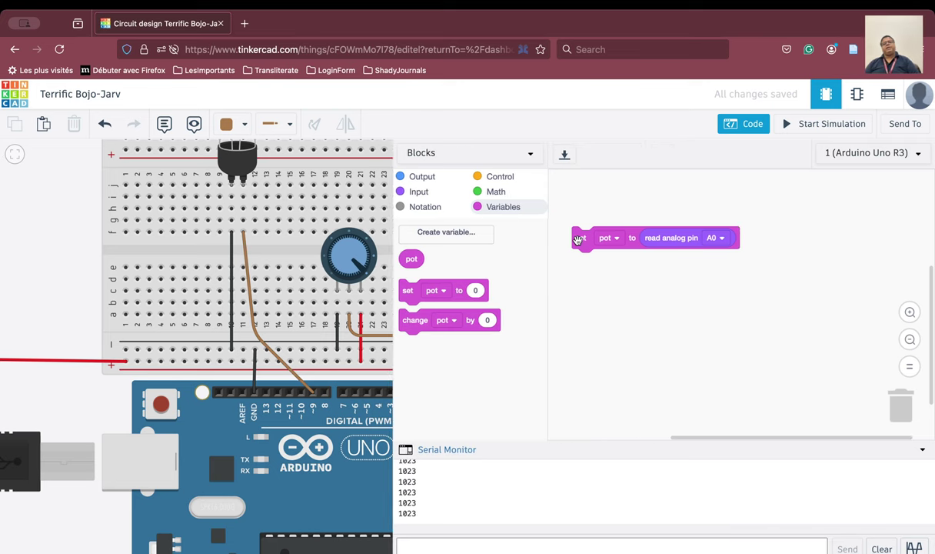
pyautogui.moveTo(578, 237); pyautogui.dragTo(578, 197)
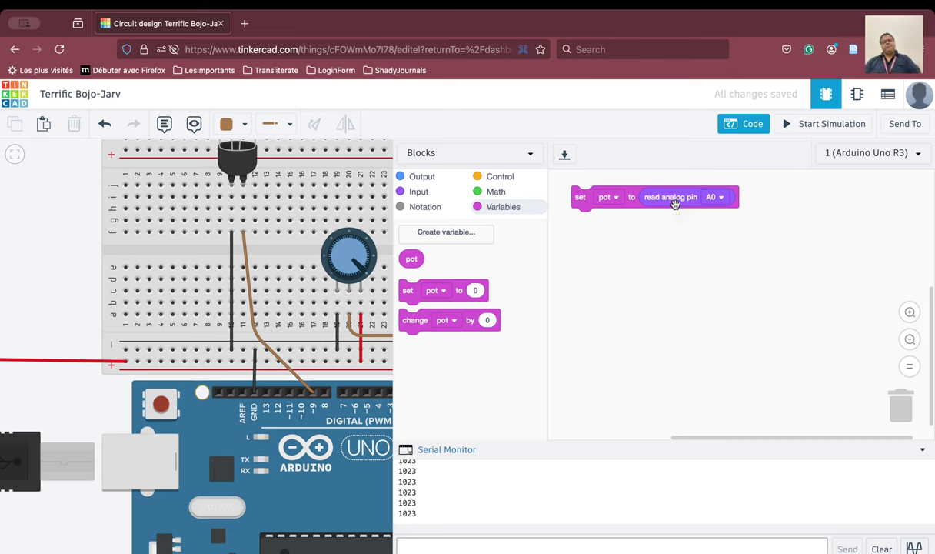
# Step: Add a map block to the workspace and create a second variable named pot8
pyautogui.click(496, 193)
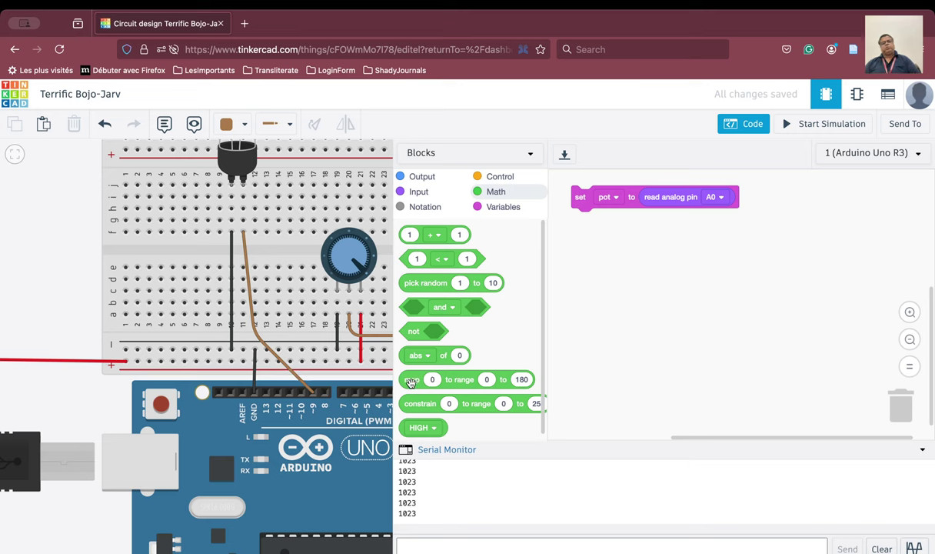
pyautogui.moveTo(411, 382); pyautogui.dragTo(632, 251)
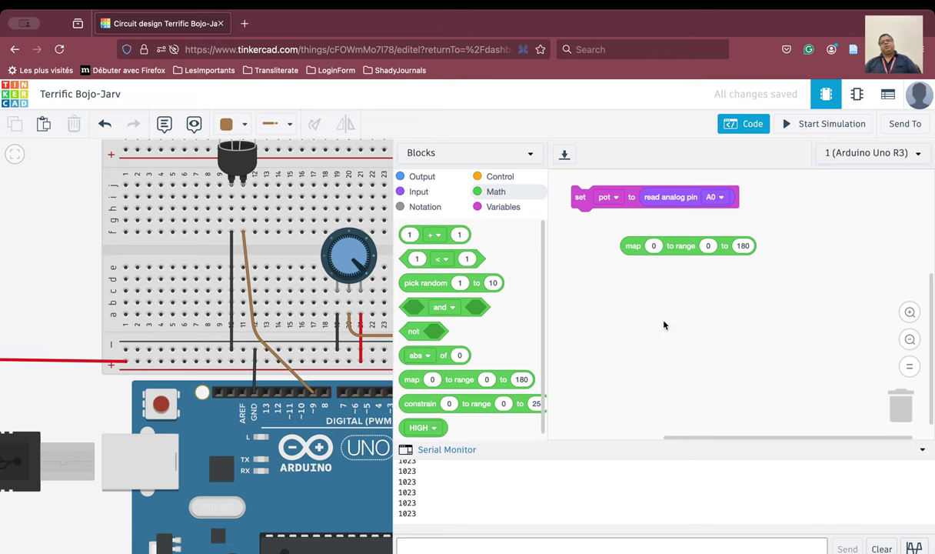
pyautogui.click(503, 207)
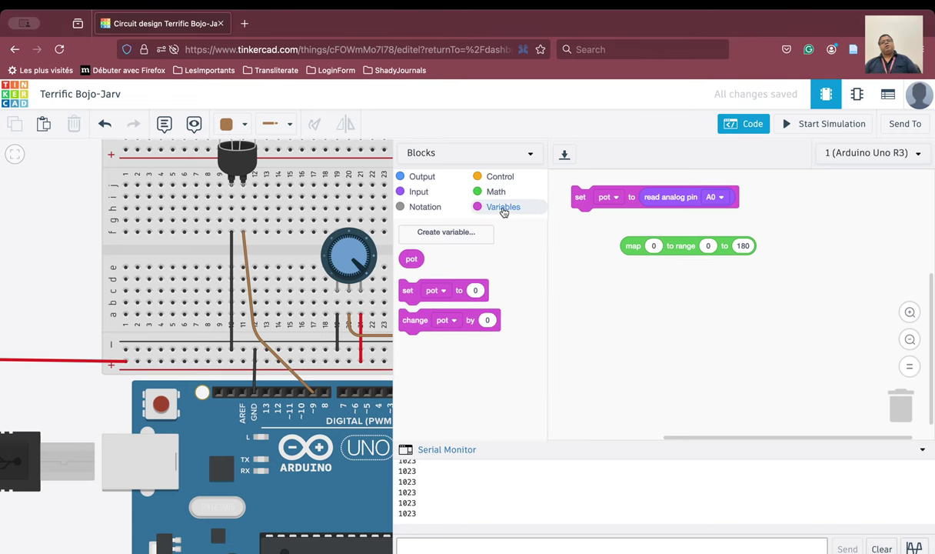
pyautogui.click(416, 231)
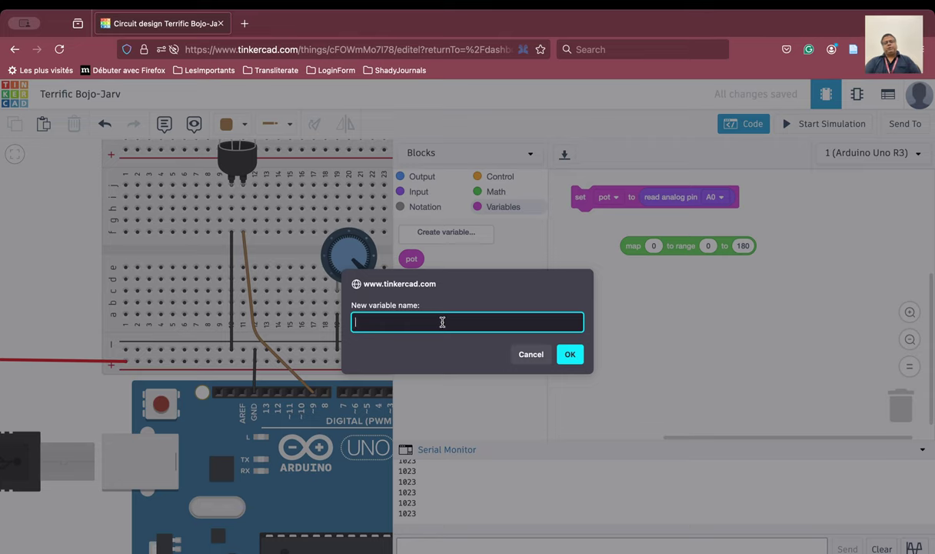
pyautogui.write('pot8')
pyautogui.press('Return')
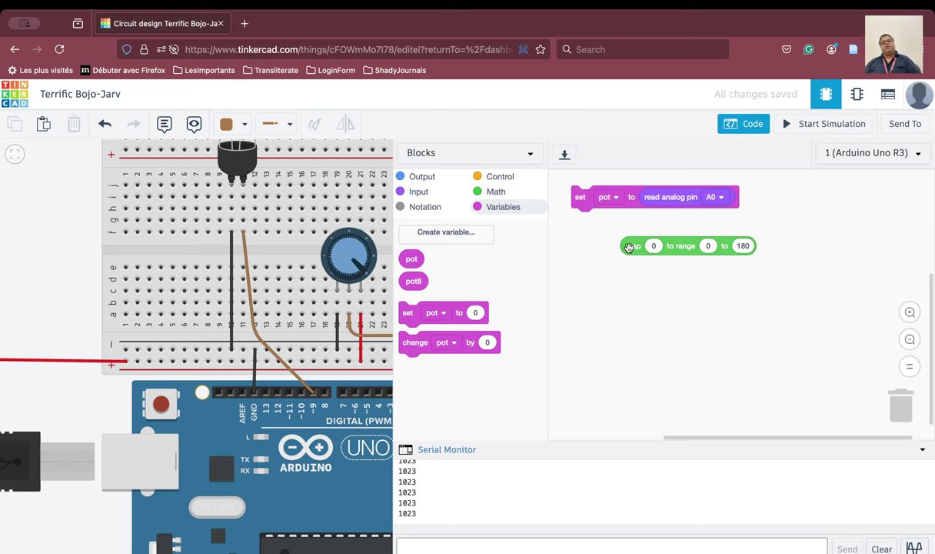
# Step: Make the map block convert the pot variable to the range 0 to 255
pyautogui.moveTo(638, 246); pyautogui.dragTo(624, 262)
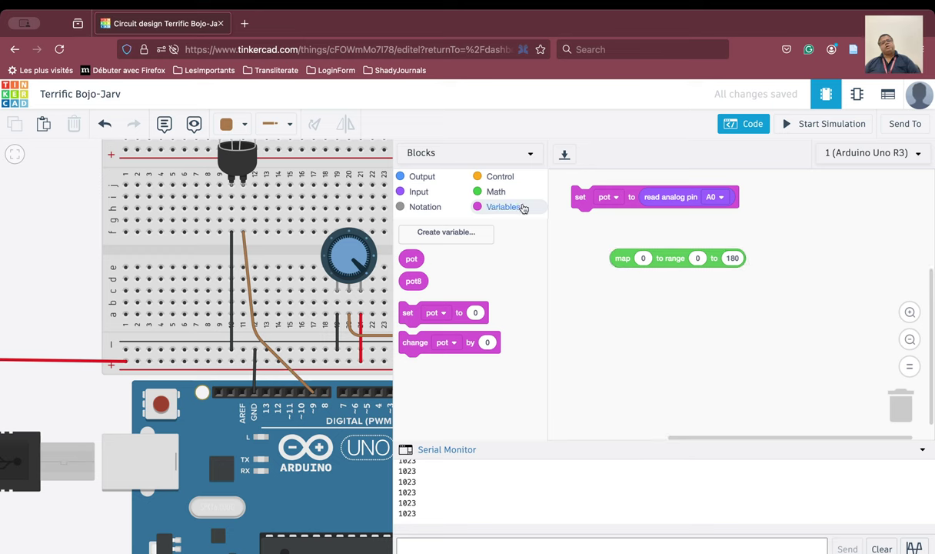
pyautogui.moveTo(411, 261); pyautogui.dragTo(644, 264)
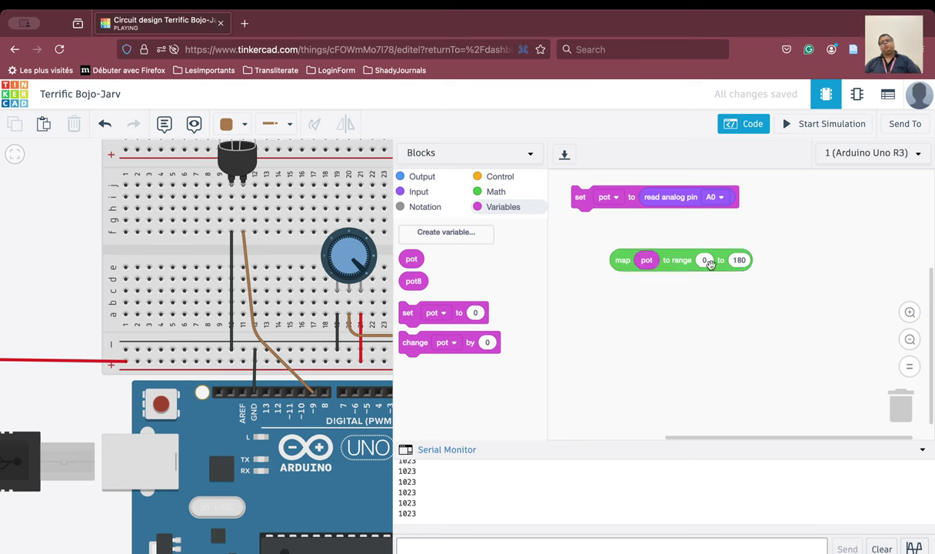
pyautogui.click(743, 260)
pyautogui.write('255')
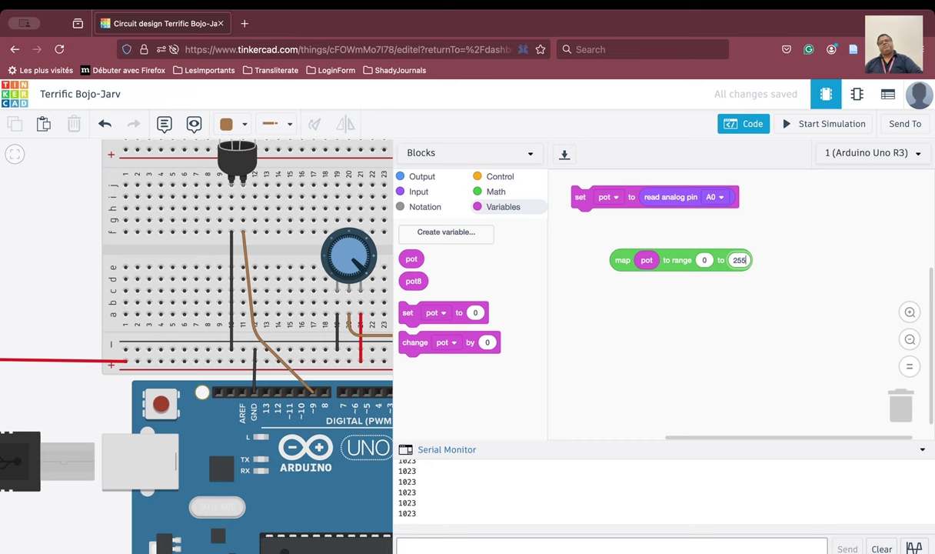
pyautogui.click(741, 324)
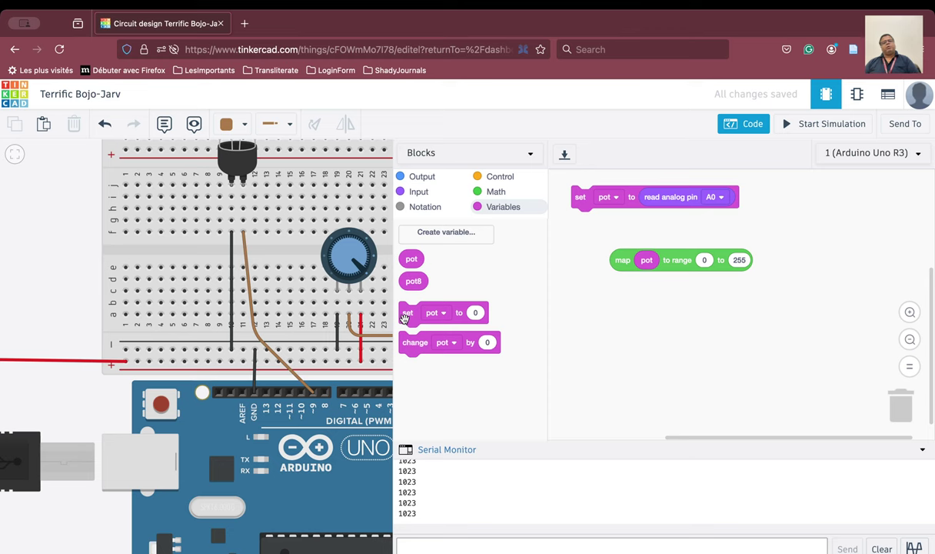
# Step: Attach a set variable block below the set pot block, choose pot8 and insert the map block as its value
pyautogui.moveTo(405, 318); pyautogui.dragTo(611, 226)
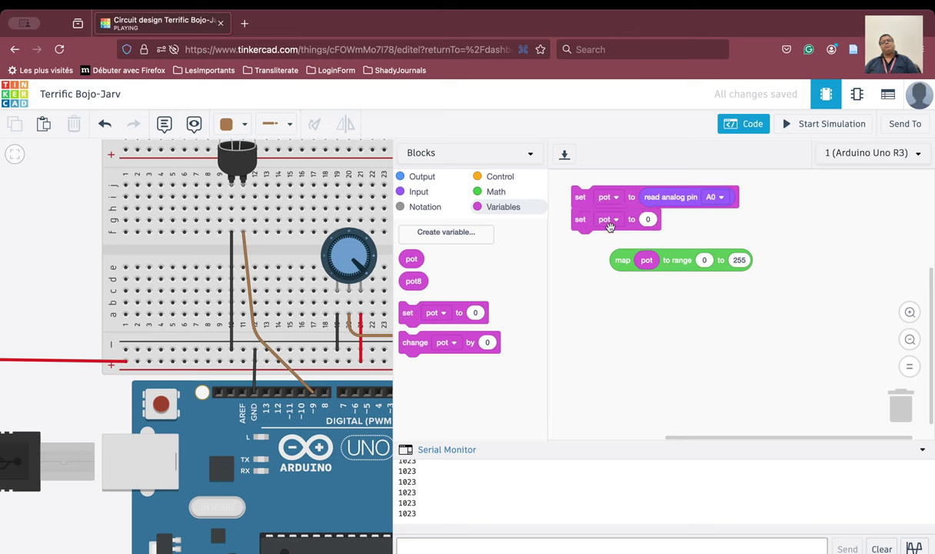
pyautogui.click(613, 222)
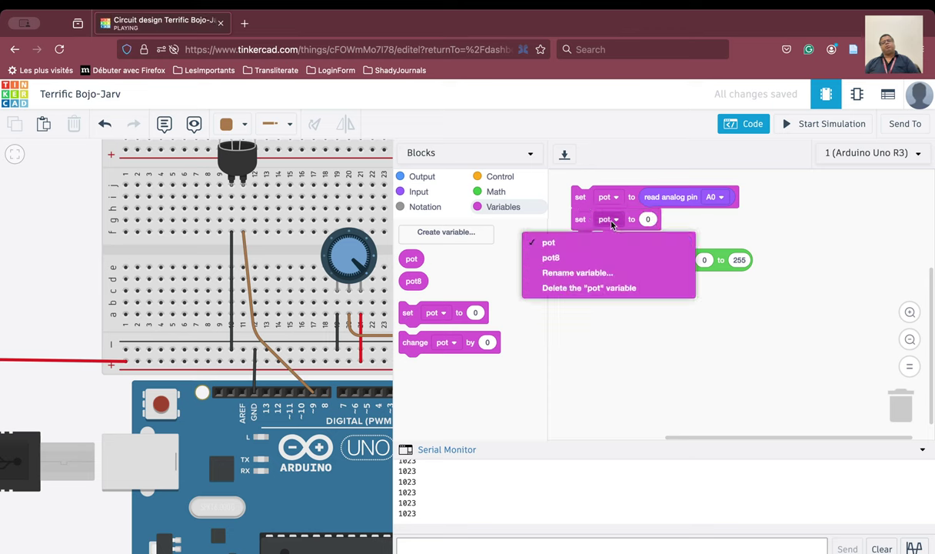
pyautogui.click(570, 264)
pyautogui.moveTo(616, 266); pyautogui.dragTo(644, 228)
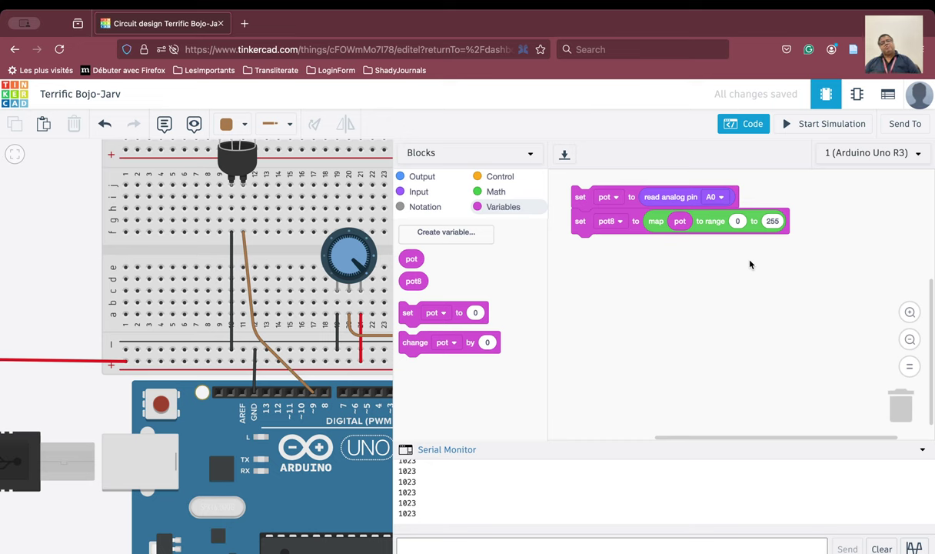
# Step: Attach a print to serial monitor block below the set pot8 block
pyautogui.click(420, 178)
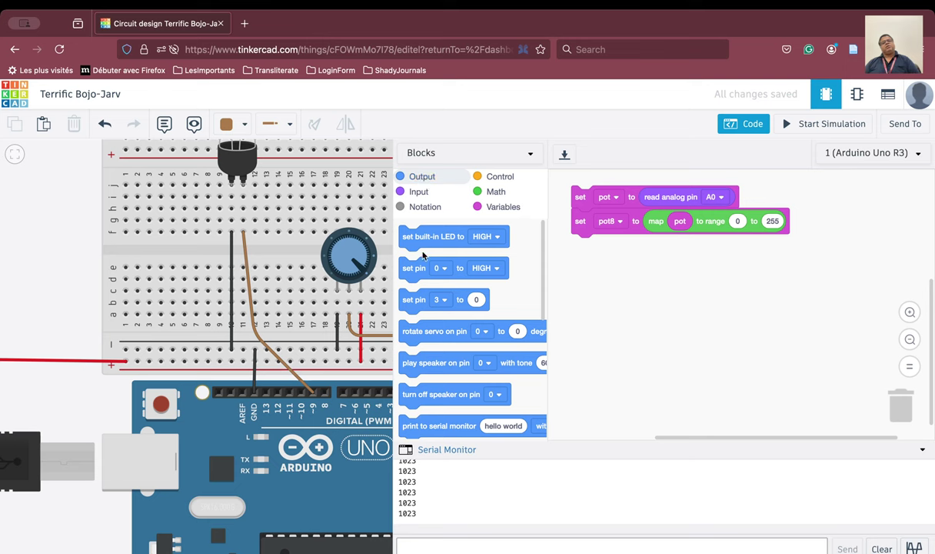
pyautogui.scroll(-3, 403, 406)
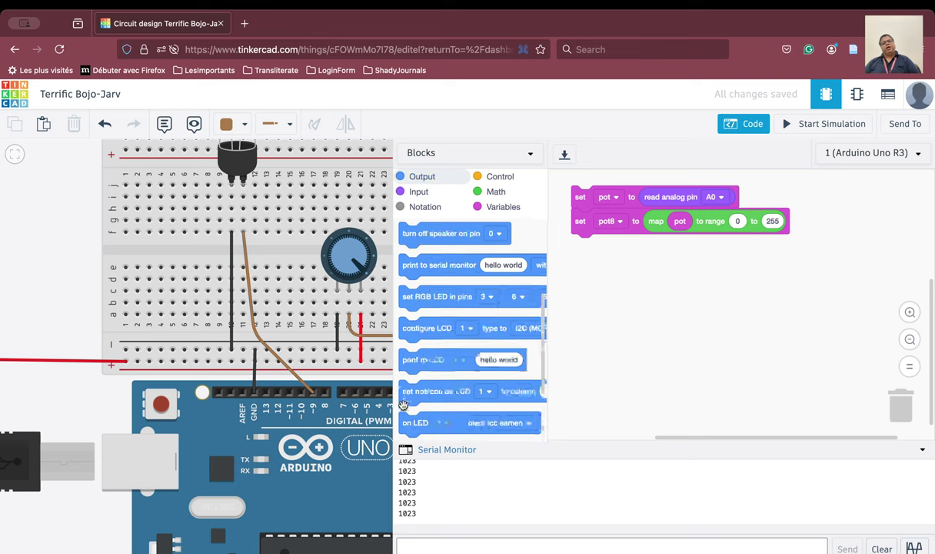
pyautogui.scroll(-2, 402, 385)
pyautogui.scroll(5, 399, 350)
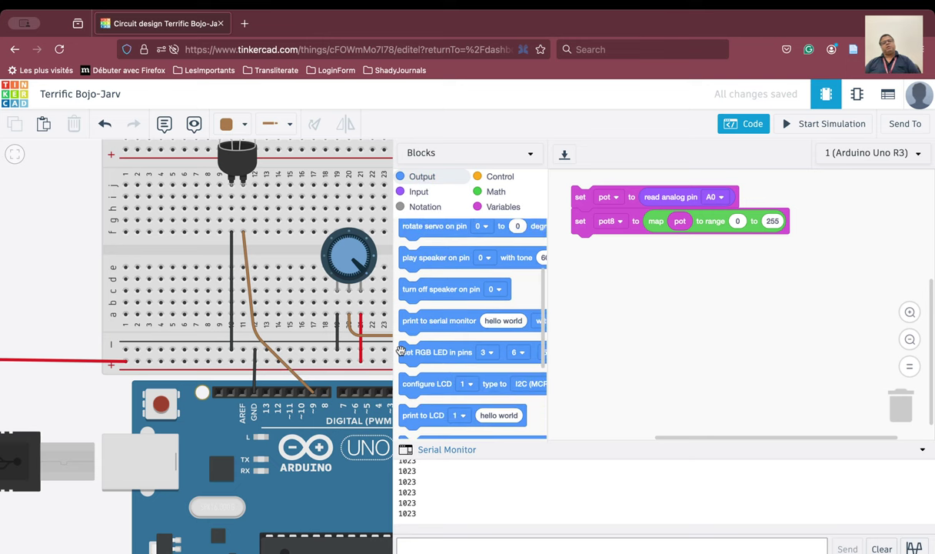
pyautogui.scroll(-4, 396, 292)
pyautogui.scroll(4, 398, 286)
pyautogui.moveTo(408, 324); pyautogui.dragTo(579, 247)
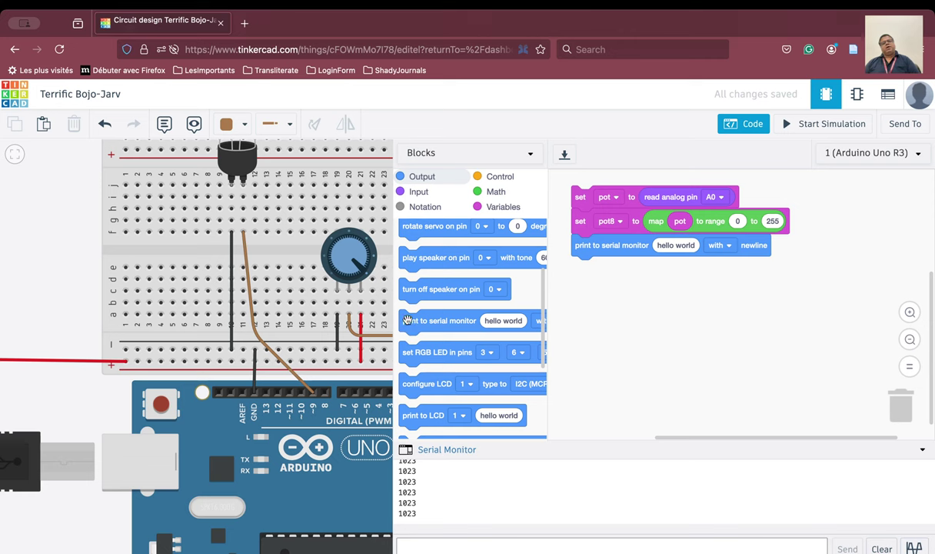
# Step: Attach a second print to serial monitor block, then insert pot into the first print block and pot8 into the second
pyautogui.moveTo(405, 321); pyautogui.dragTo(586, 276)
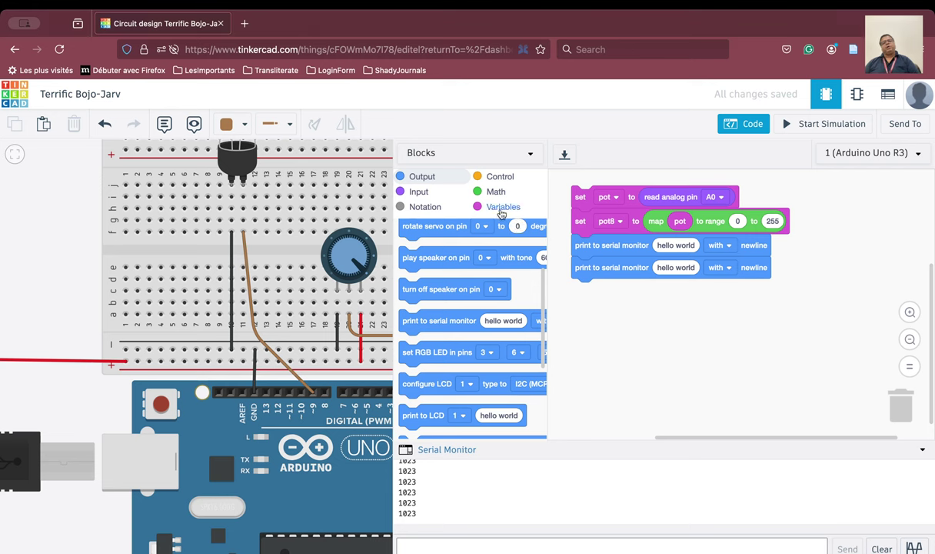
pyautogui.click(496, 206)
pyautogui.moveTo(412, 258); pyautogui.dragTo(663, 245)
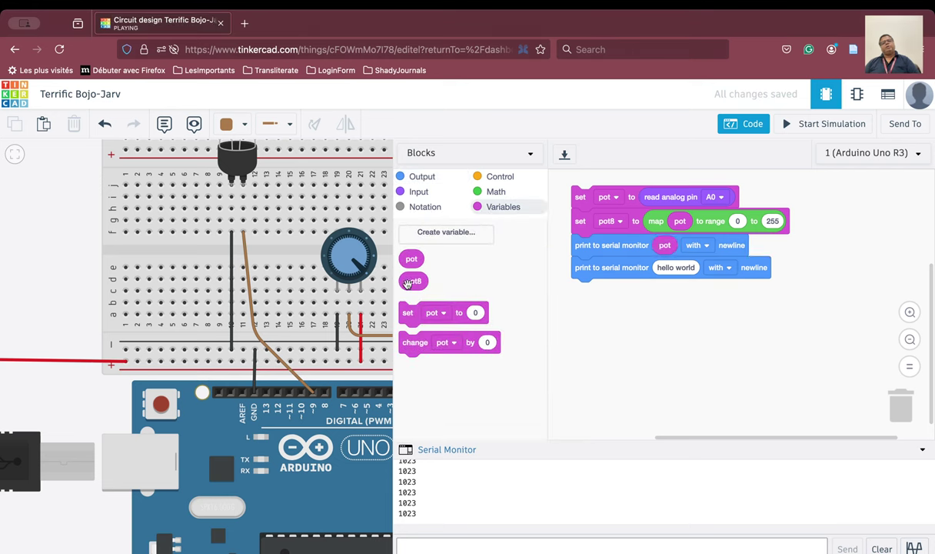
pyautogui.moveTo(413, 280); pyautogui.dragTo(669, 271)
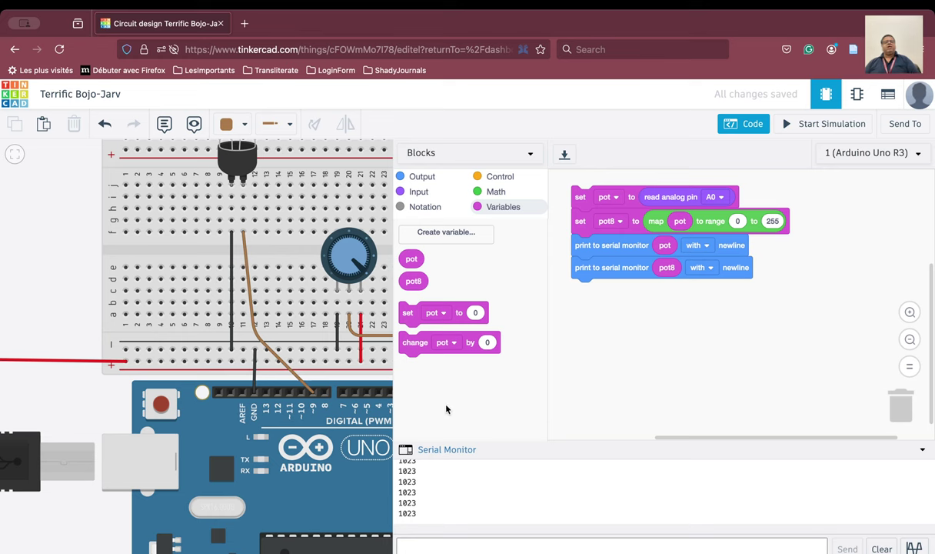
# Step: Simulate the circuit, turn the potentiometer to its minimum and back to maximum to check both printed values, and stop the simulation
pyautogui.moveTo(393, 396); pyautogui.dragTo(559, 404)
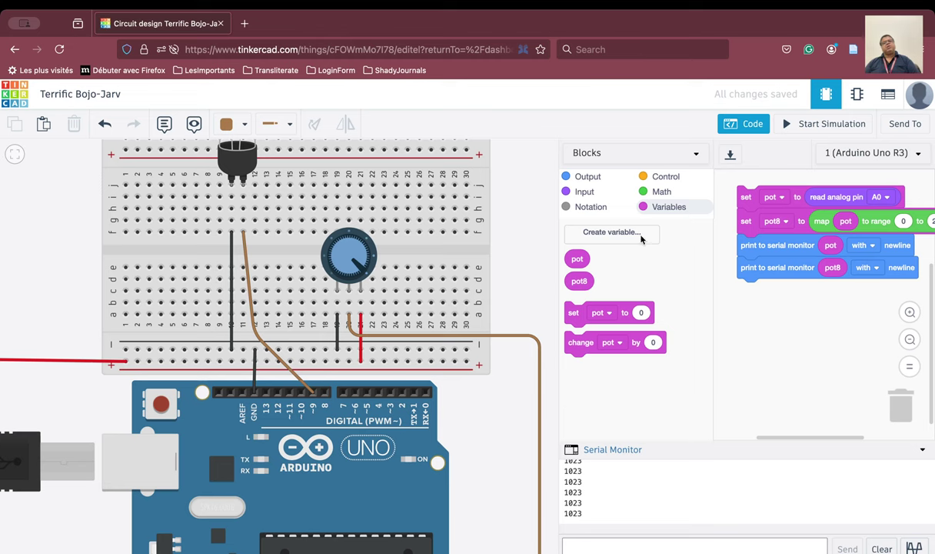
pyautogui.click(816, 126)
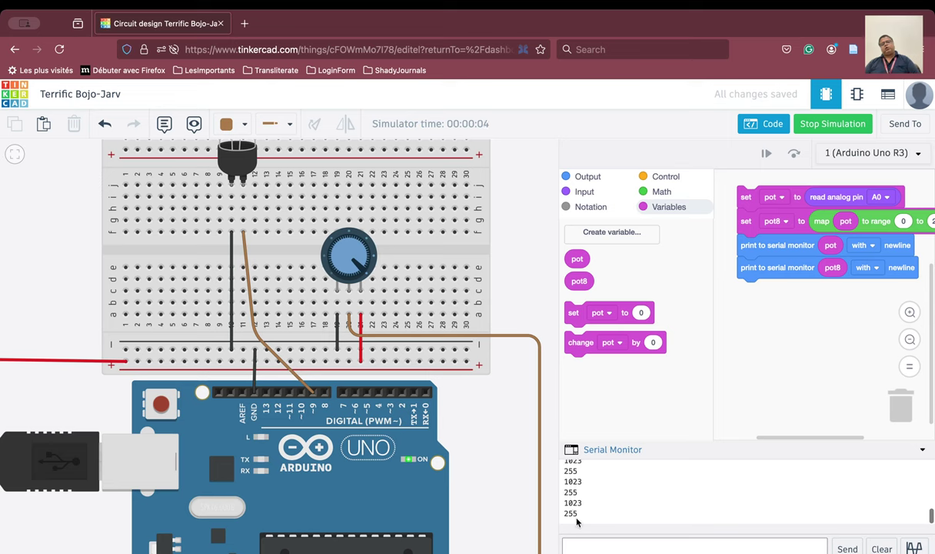
pyautogui.click(365, 273)
pyautogui.moveTo(365, 273); pyautogui.dragTo(355, 290)
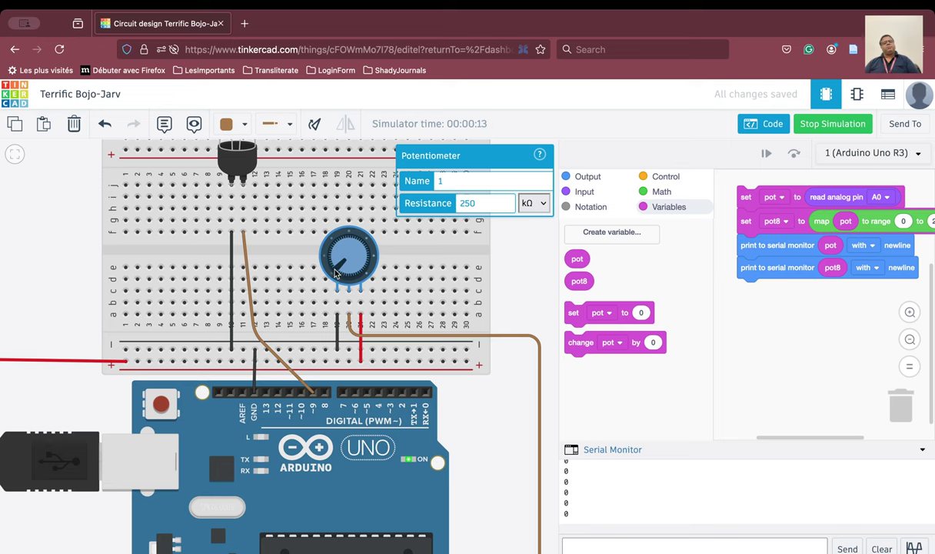
pyautogui.moveTo(322, 262)
pyautogui.mouseDown()
pyautogui.moveTo(315, 250)
pyautogui.moveTo(329, 258)
pyautogui.moveTo(323, 232)
pyautogui.moveTo(338, 229)
pyautogui.moveTo(360, 250)
pyautogui.moveTo(341, 264)
pyautogui.mouseUp()
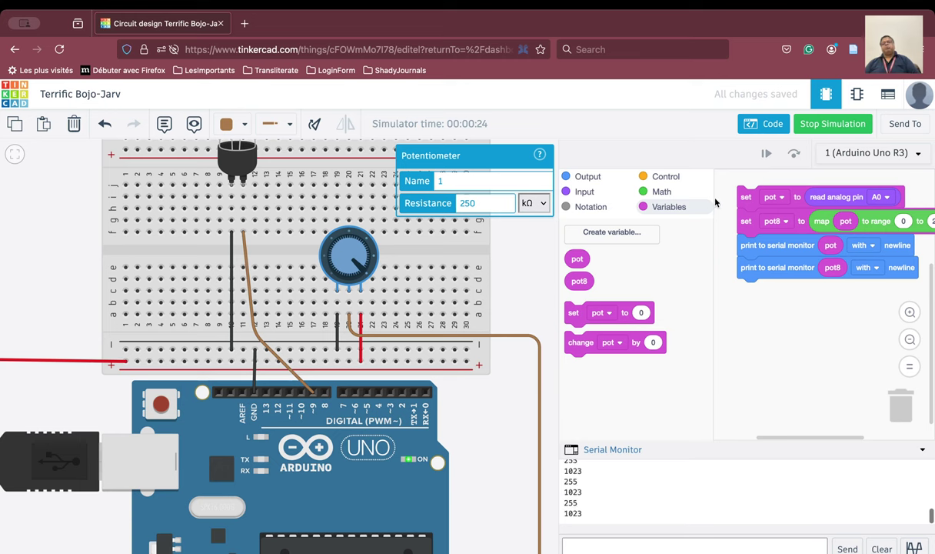
pyautogui.click(830, 125)
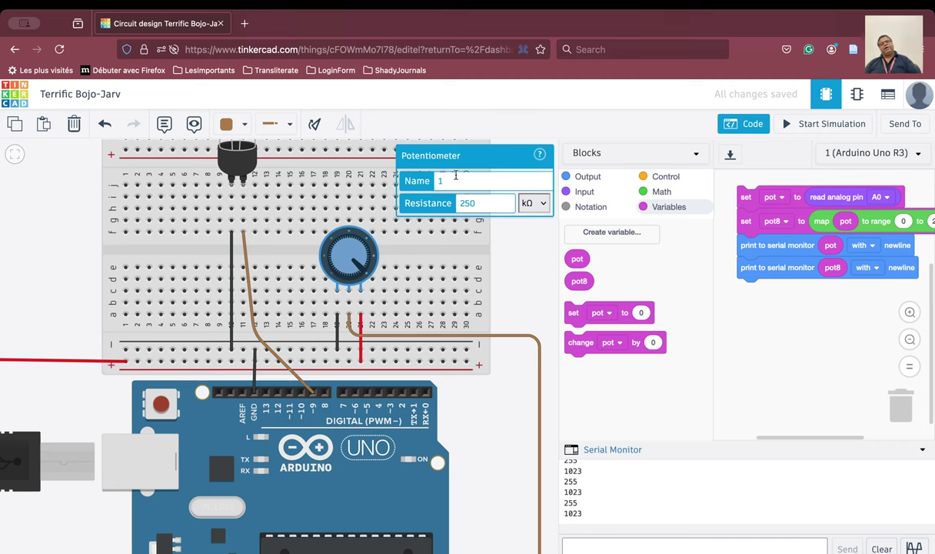
# Step: Attach a numeric set pin block below the print blocks, choose pin 9 and insert the pot8 variable as its value
pyautogui.click(578, 180)
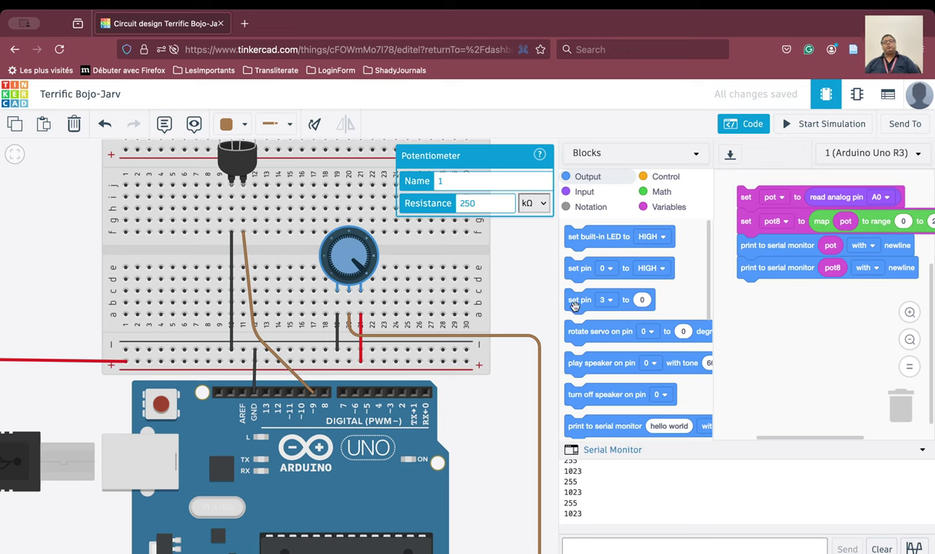
pyautogui.moveTo(575, 305); pyautogui.dragTo(747, 291)
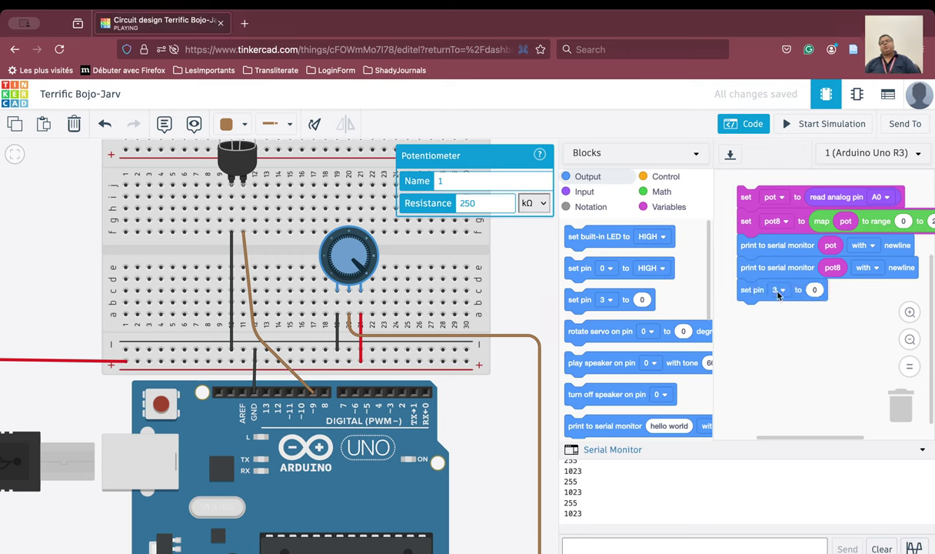
pyautogui.click(780, 291)
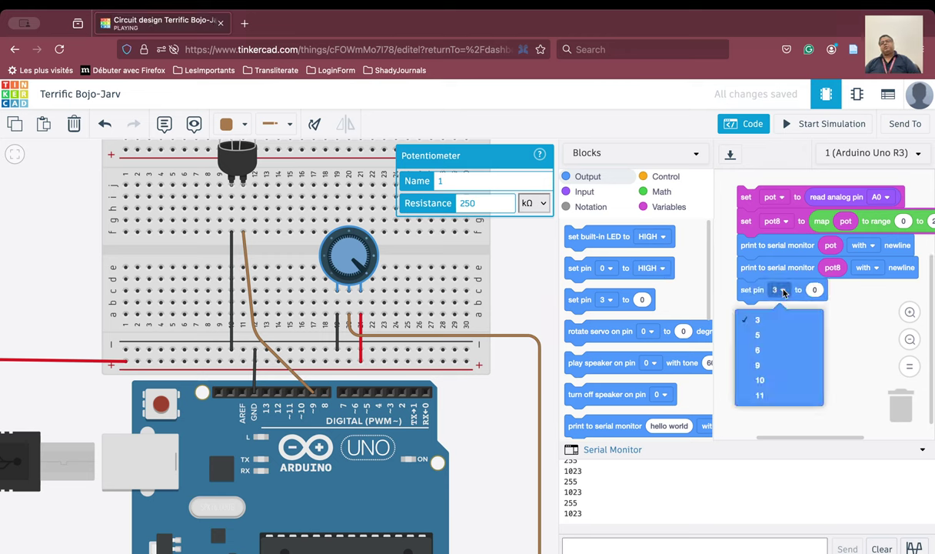
pyautogui.click(783, 367)
pyautogui.click(780, 290)
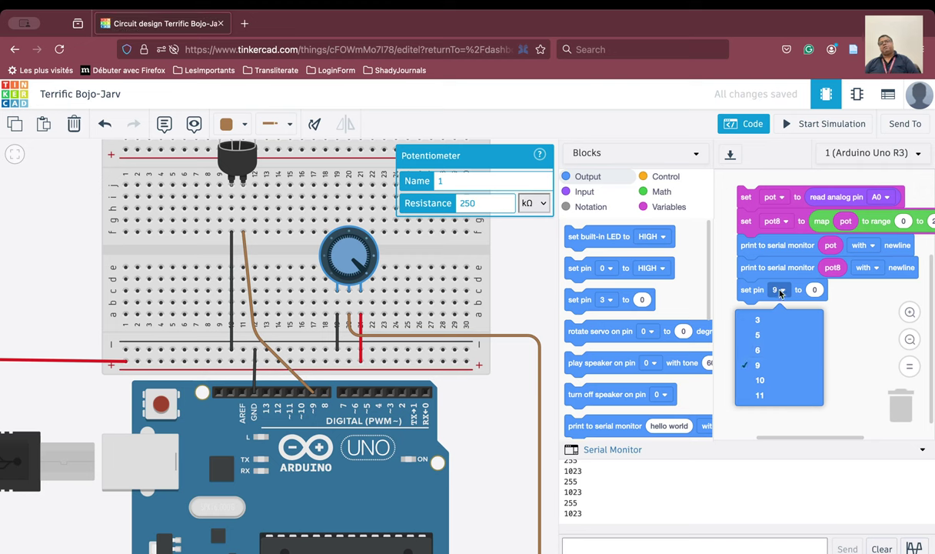
pyautogui.click(766, 370)
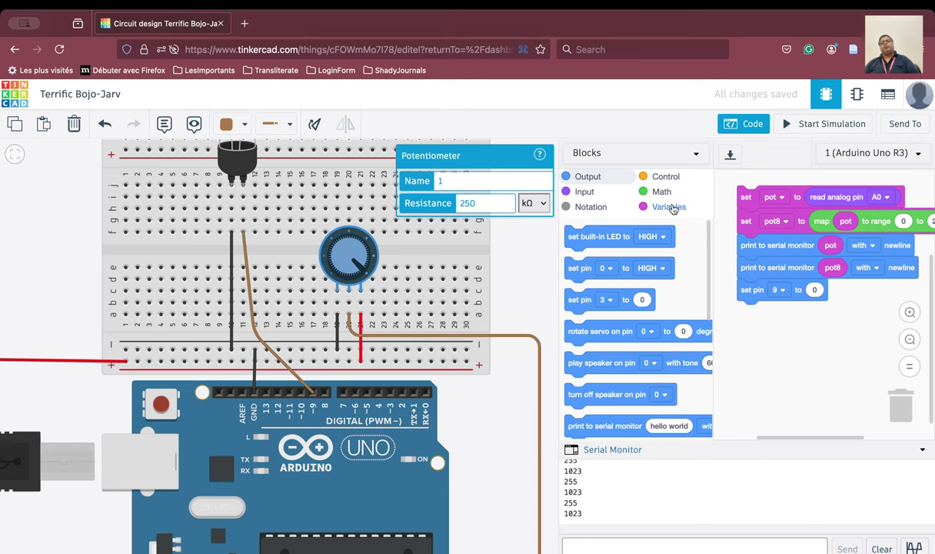
pyautogui.click(668, 207)
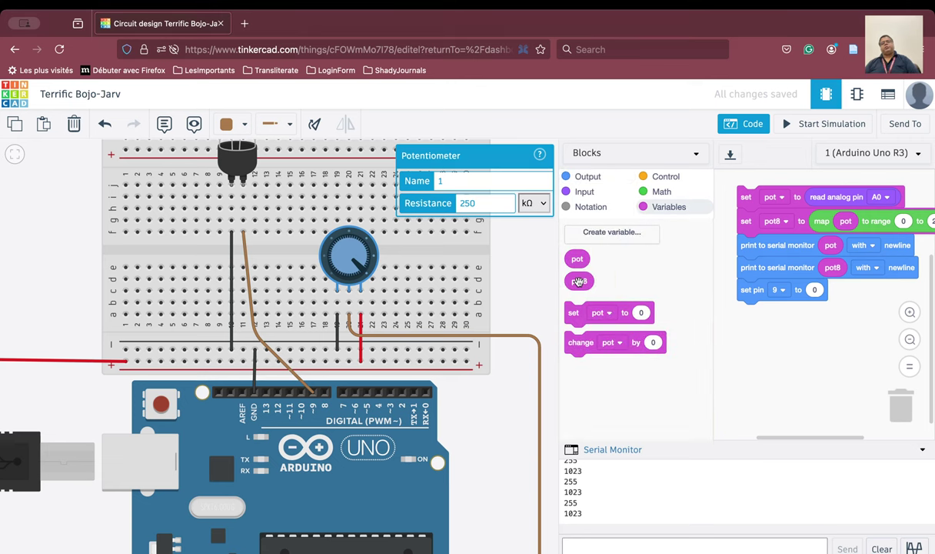
pyautogui.moveTo(578, 280); pyautogui.dragTo(816, 292)
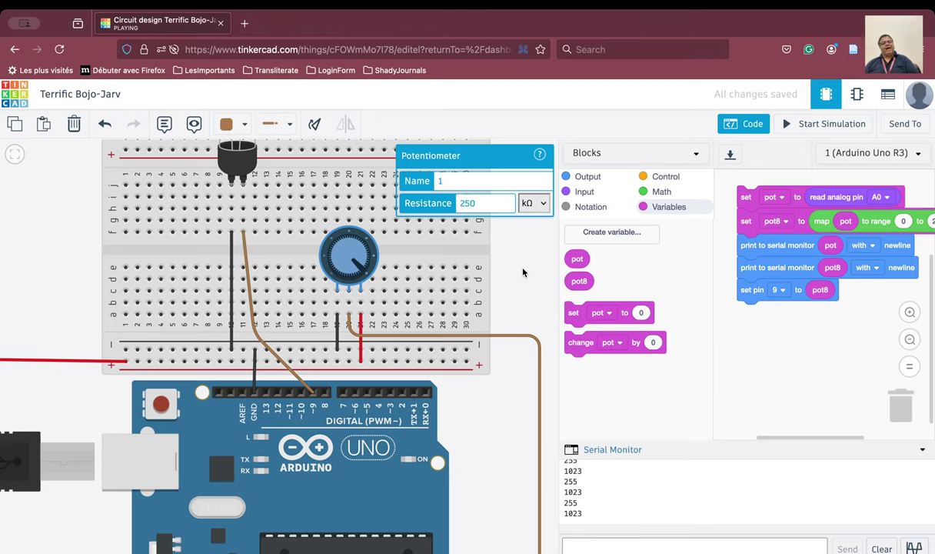
# Step: Simulate the circuit, turn the potentiometer down and back up to check the bulb's brightness, and stop the simulation
pyautogui.moveTo(522, 269); pyautogui.dragTo(464, 392)
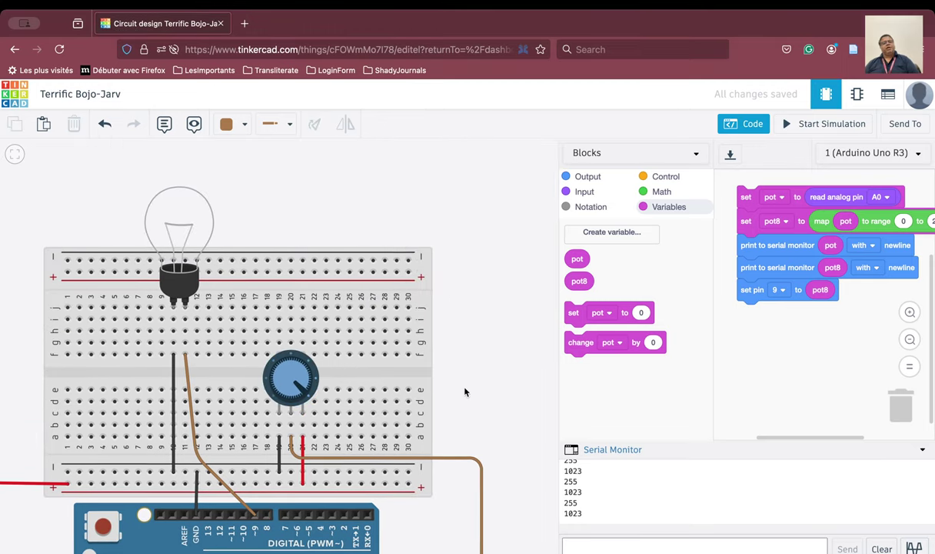
pyautogui.click(817, 124)
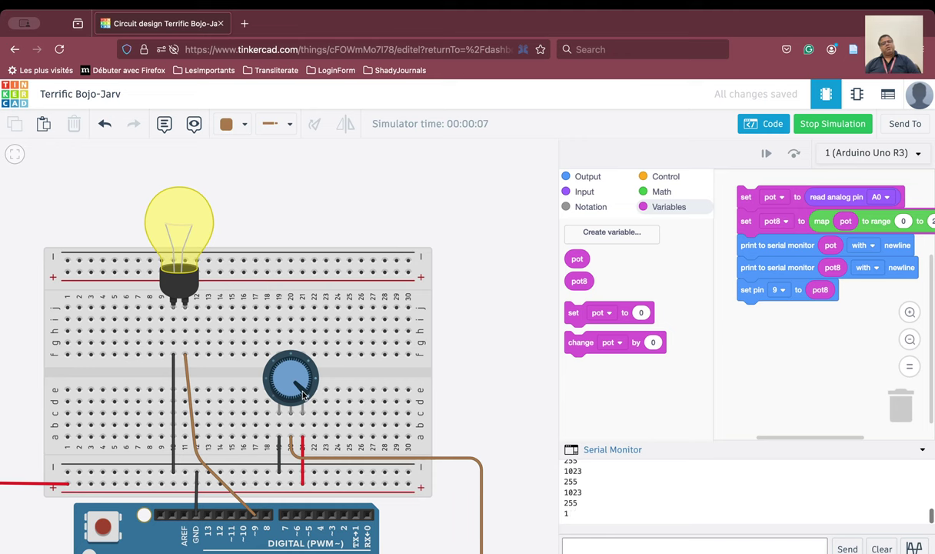
pyautogui.moveTo(303, 394); pyautogui.dragTo(287, 406)
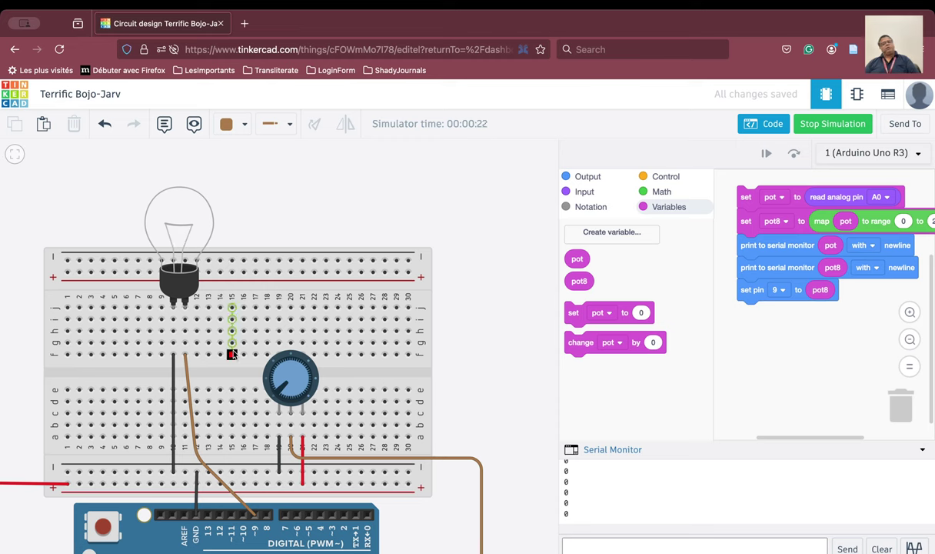
pyautogui.moveTo(279, 396)
pyautogui.mouseDown()
pyautogui.moveTo(265, 377)
pyautogui.moveTo(281, 350)
pyautogui.moveTo(284, 369)
pyautogui.moveTo(275, 347)
pyautogui.moveTo(289, 357)
pyautogui.moveTo(297, 398)
pyautogui.mouseUp()
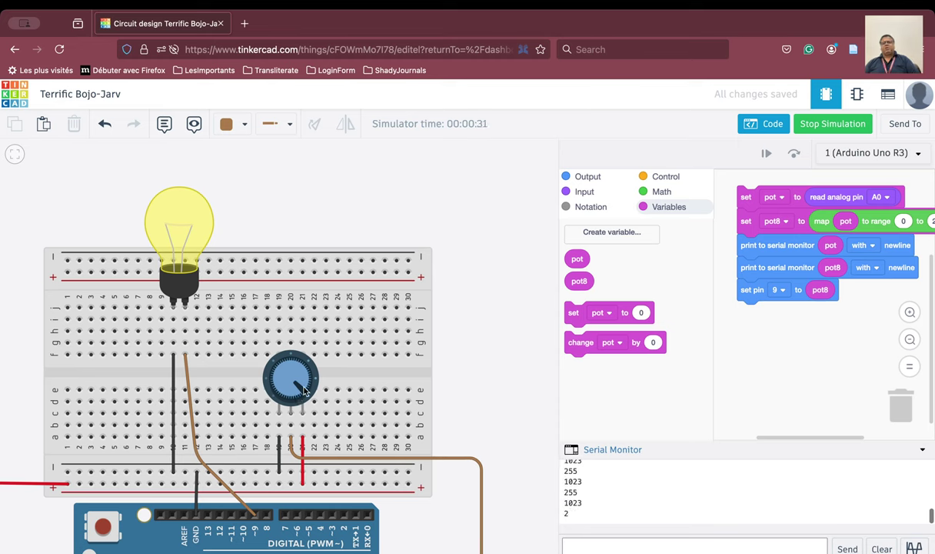
pyautogui.click(769, 124)
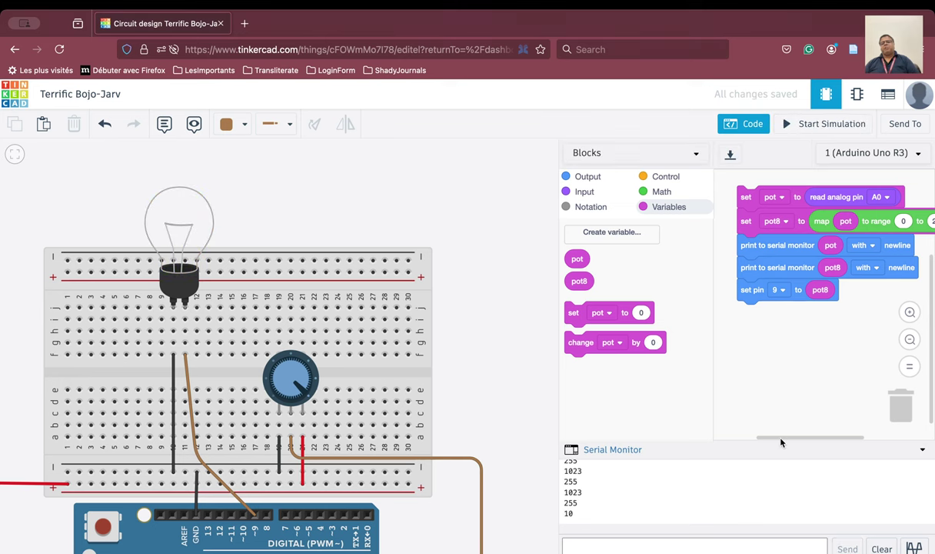
# Step: Reverse the map block's output range so that it runs from 255 to 0
pyautogui.moveTo(781, 441); pyautogui.dragTo(804, 440)
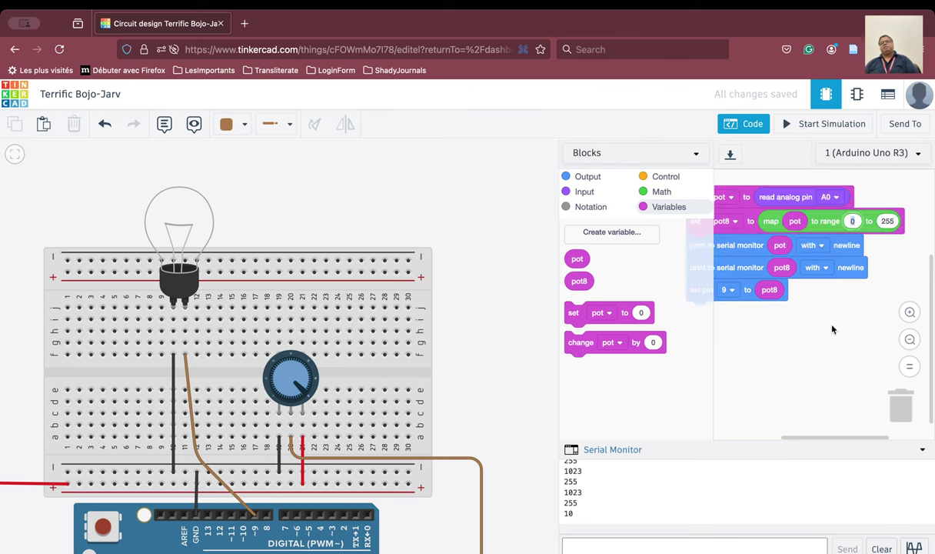
pyautogui.write('255')
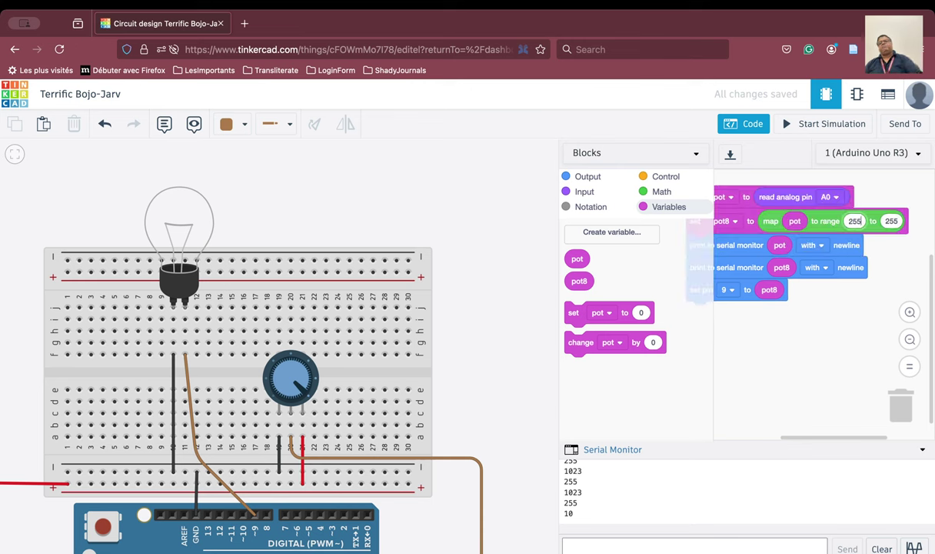
pyautogui.click(888, 220)
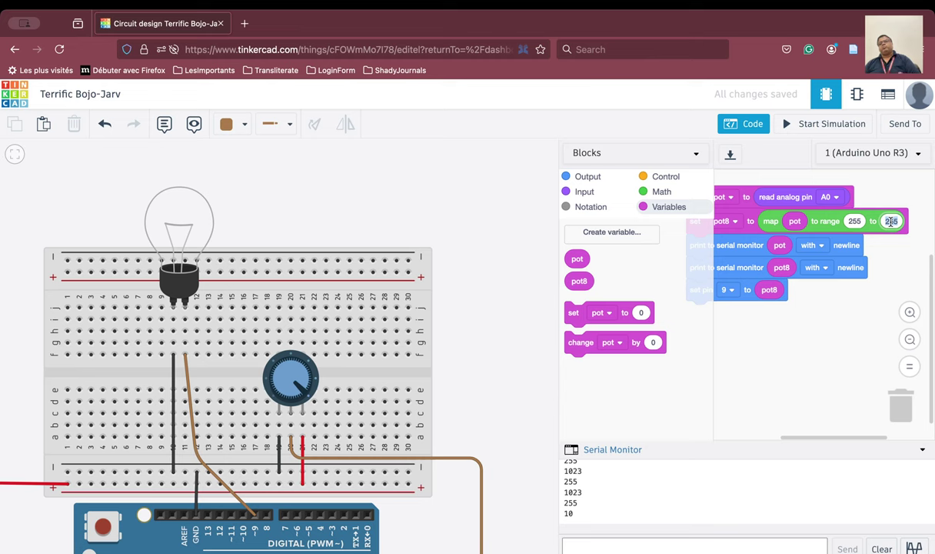
pyautogui.write('0')
pyautogui.click(842, 358)
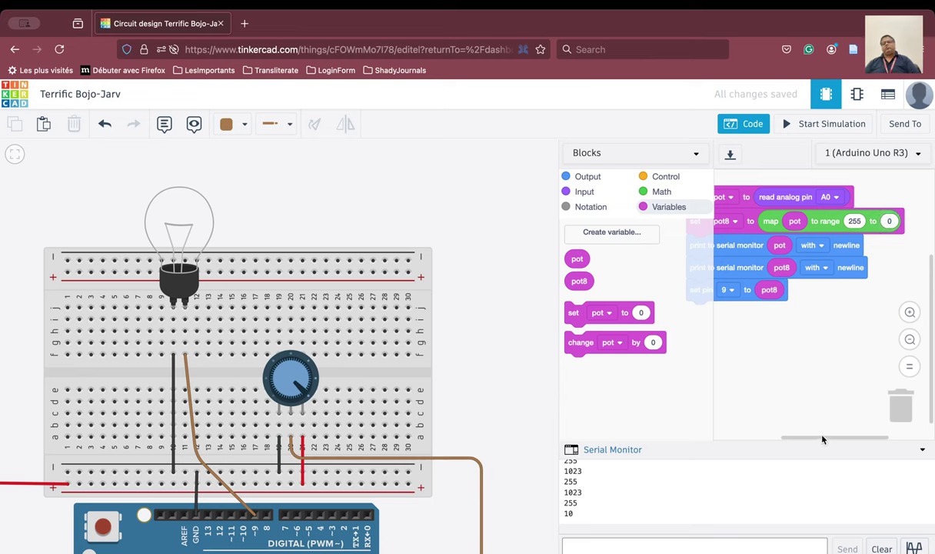
pyautogui.moveTo(823, 438); pyautogui.dragTo(772, 437)
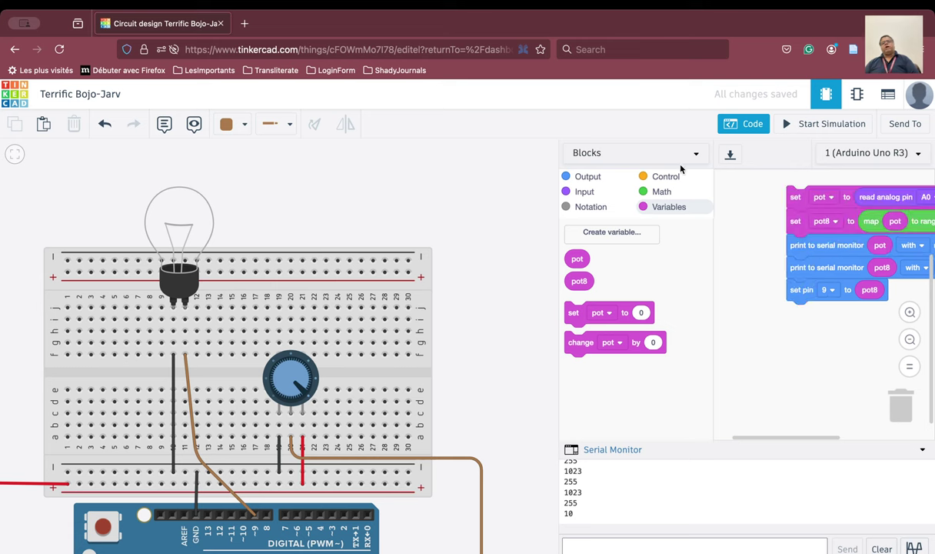
# Step: Simulate the reversed mapping, turn the potentiometer from maximum to minimum to check the bulb's response, and stop the simulation
pyautogui.click(806, 129)
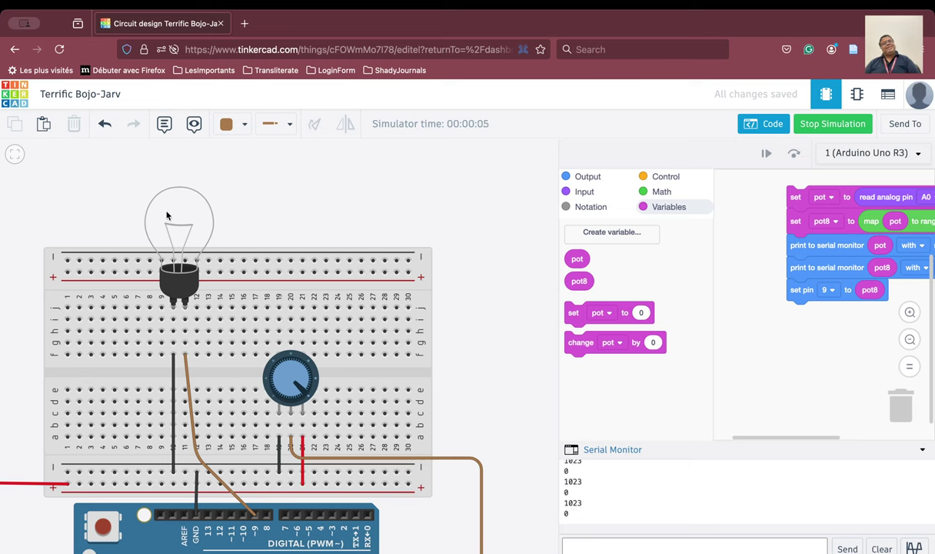
pyautogui.click(309, 387)
pyautogui.moveTo(309, 387); pyautogui.dragTo(261, 377)
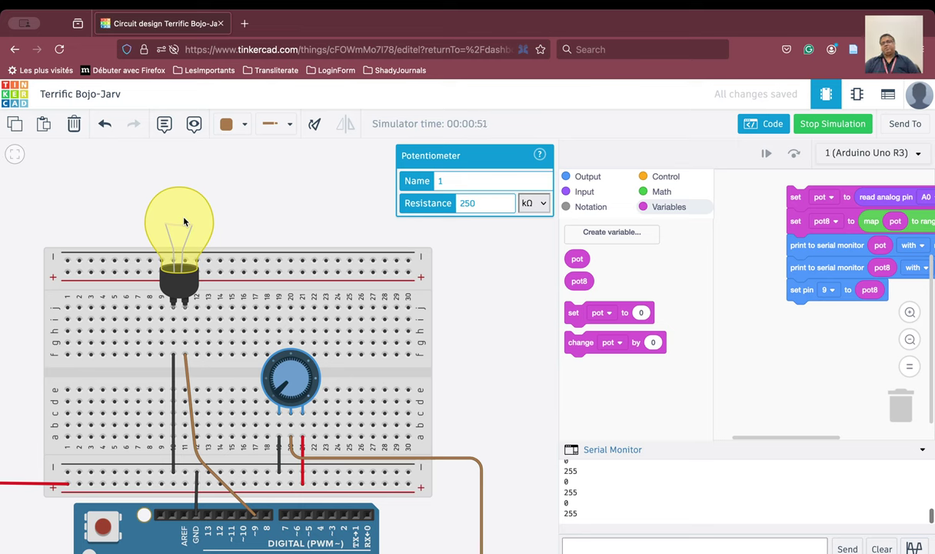
pyautogui.click(830, 123)
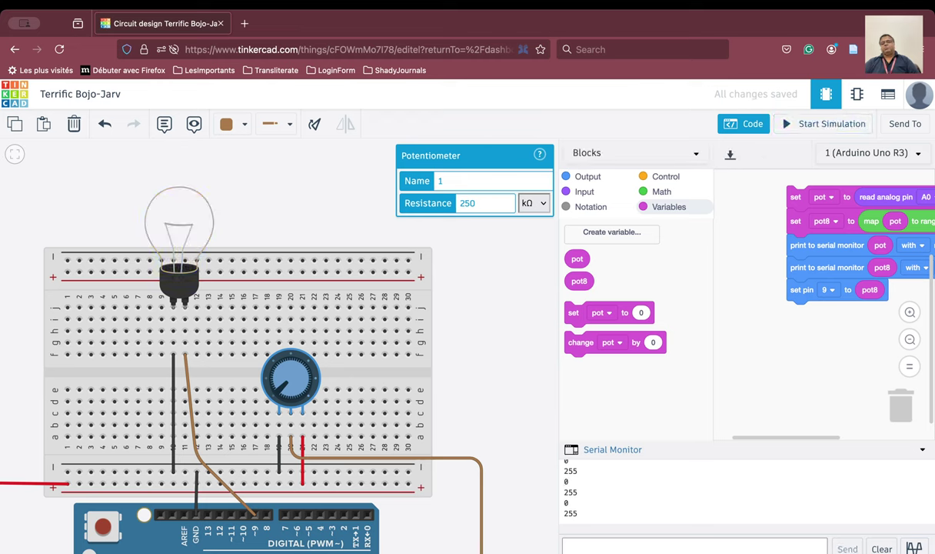